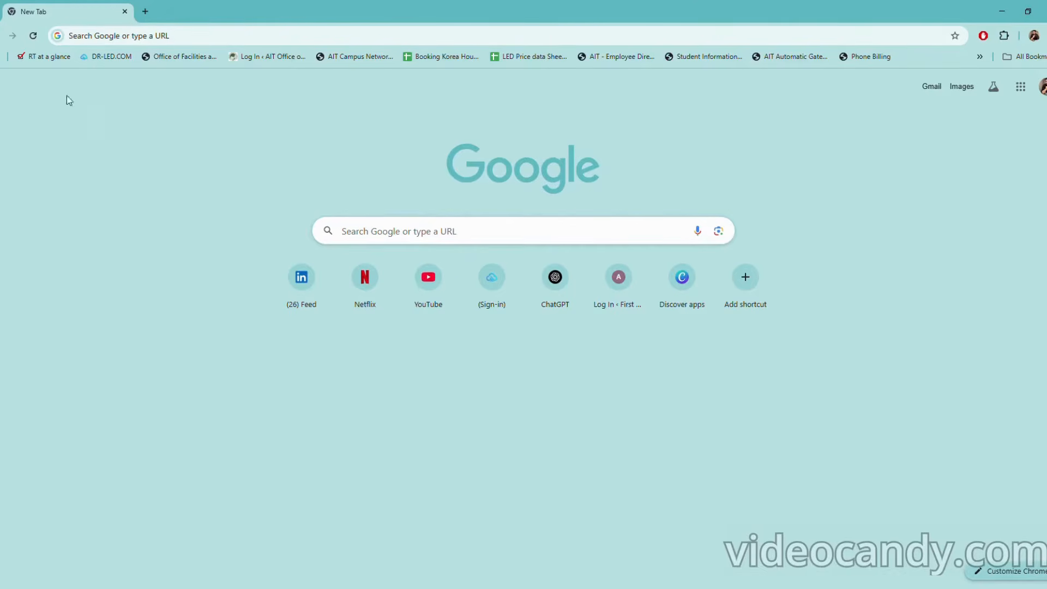
# Open ChatGPT and start a prompt about a YouTube channel going viral in 90 days, requesting a table of easy, eye-grabbing puzzles
pyautogui.click(142, 38)
pyautogui.write('cha')
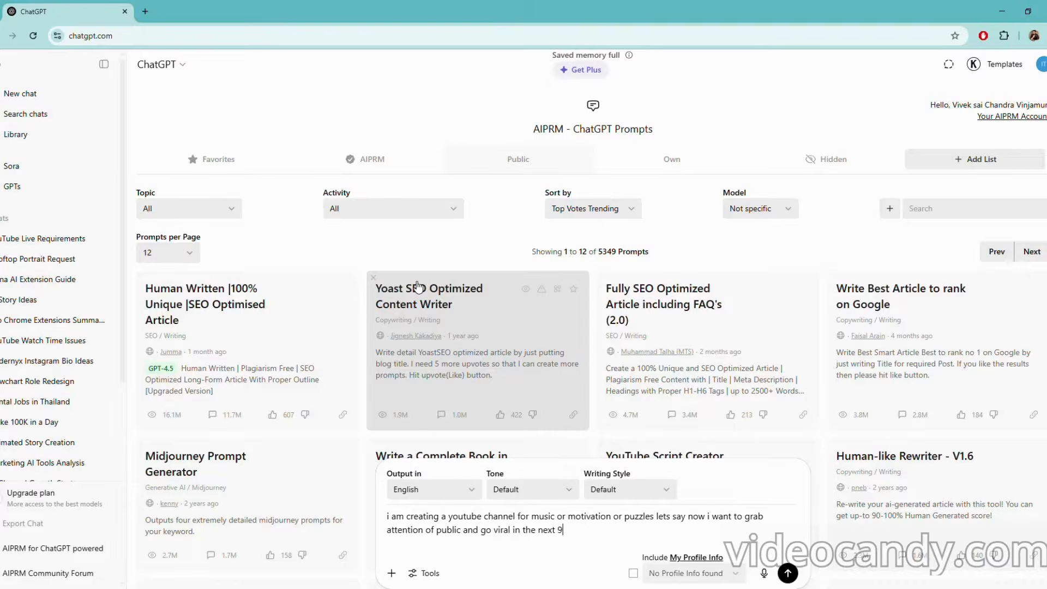
pyautogui.write('0days and start earning so iw ant you to generate me')
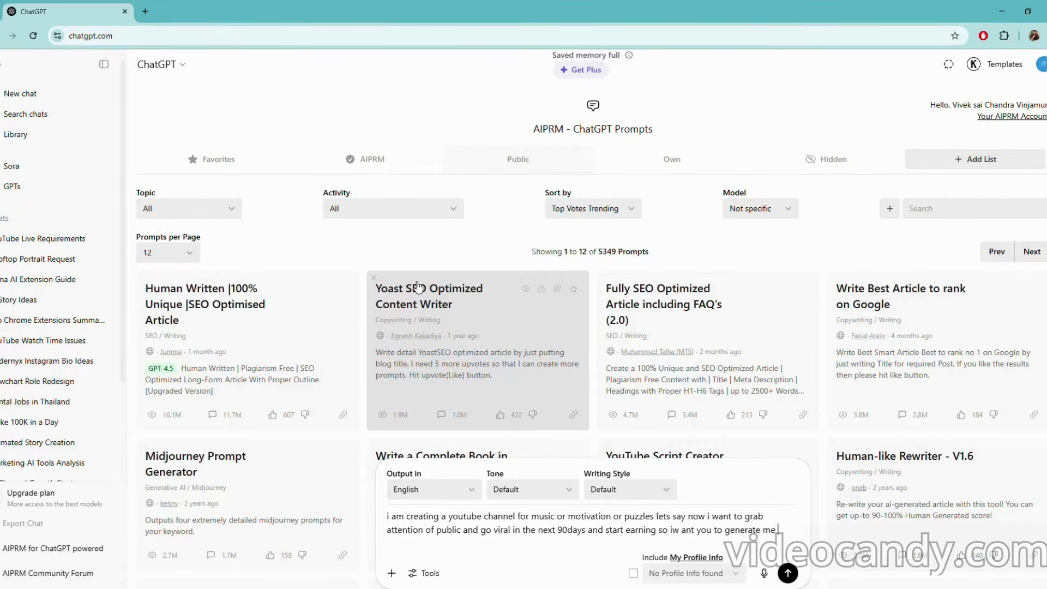
pyautogui.write('table of puzzl')
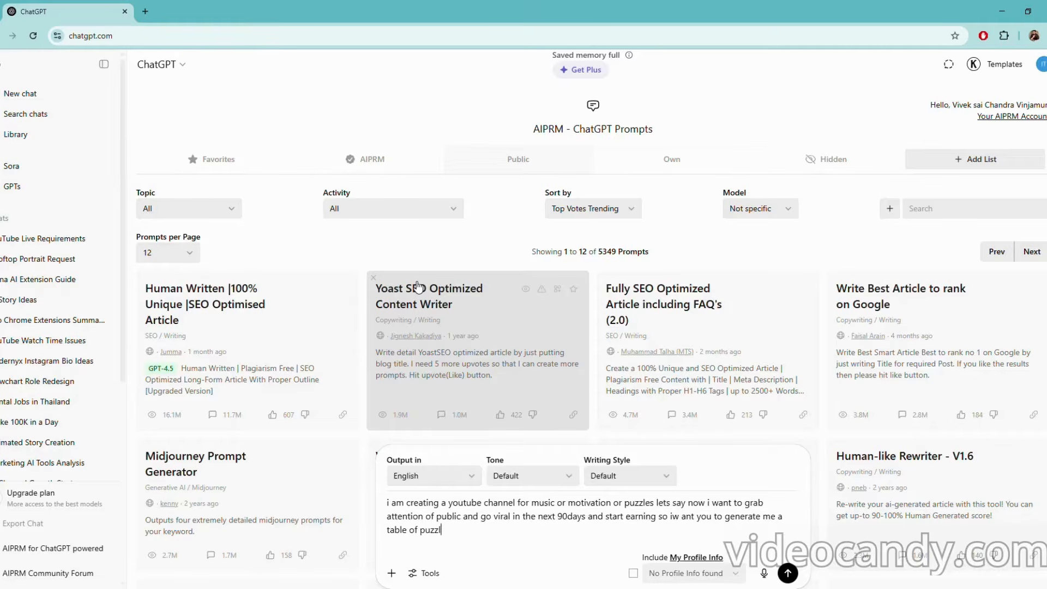
pyautogui.write('es to solve which should be easier and  grabbing peoples eye')
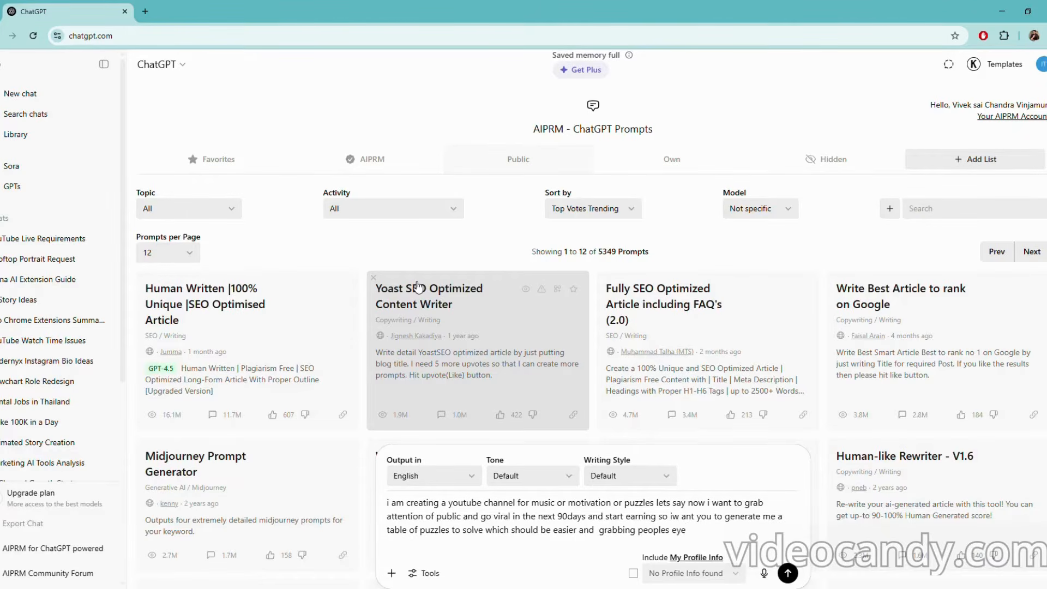
# Specify in the prompt that the table format is title, attention-grabbing hooks, a body with the question and 3 options, and the answer
pyautogui.write('le format shoudl nbe==')
pyautogui.press('BackSpace')
pyautogui.press('BackSpace')
pyautogui.press('BackSpace')
pyautogui.press('BackSpace')
pyautogui.press('BackSpace')
pyautogui.write('title , hooks for grabbing attention and body is')
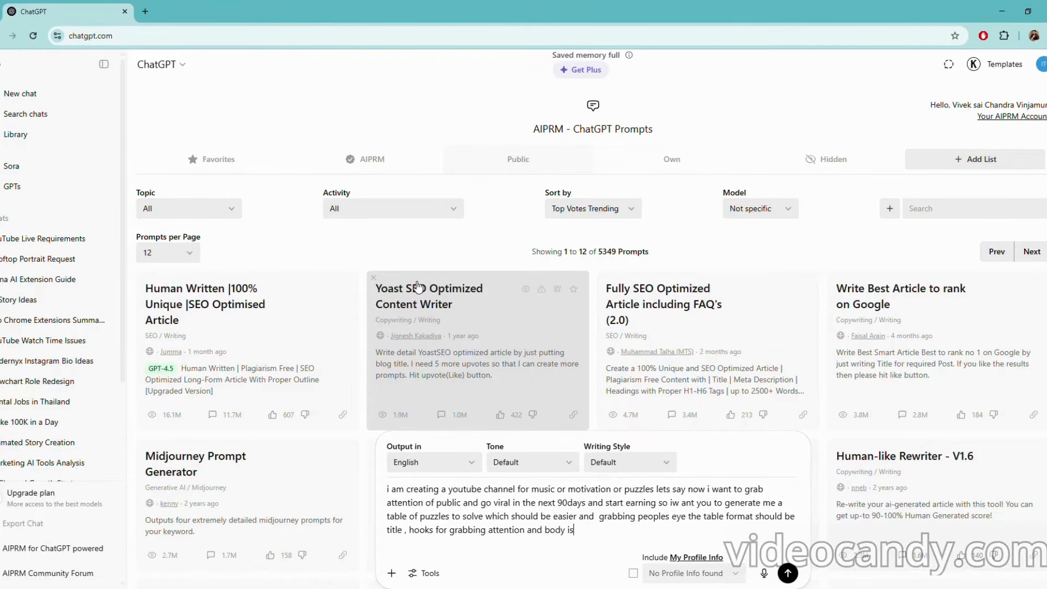
pyautogui.write('n and 3 options and then answer  s')
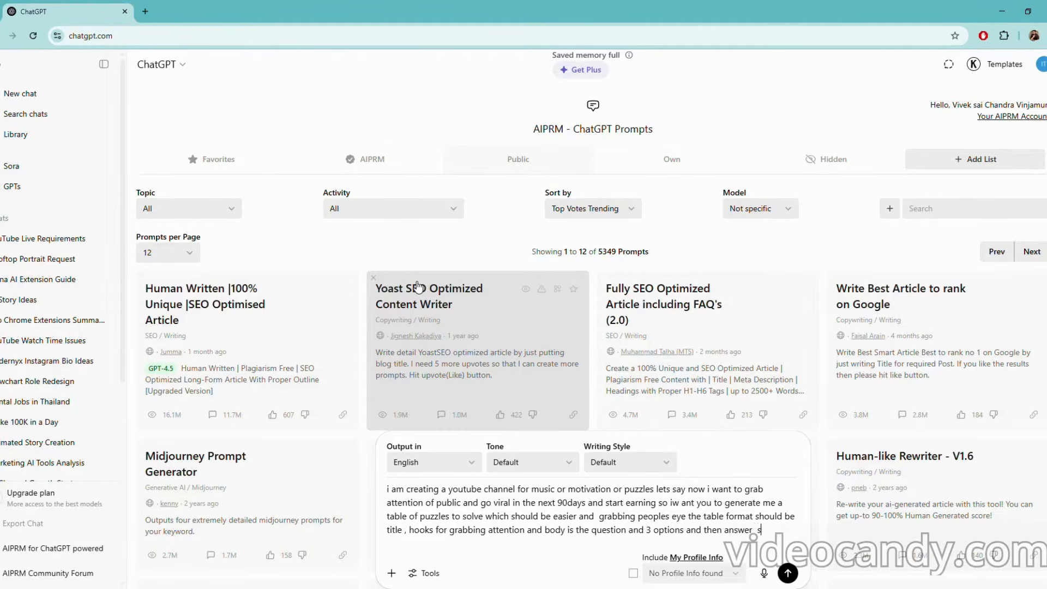
# Complete the prompt by asking it to act as a YouTube expert for the faceless channel, and submit it
pyautogui.write('o would it be possible for ')
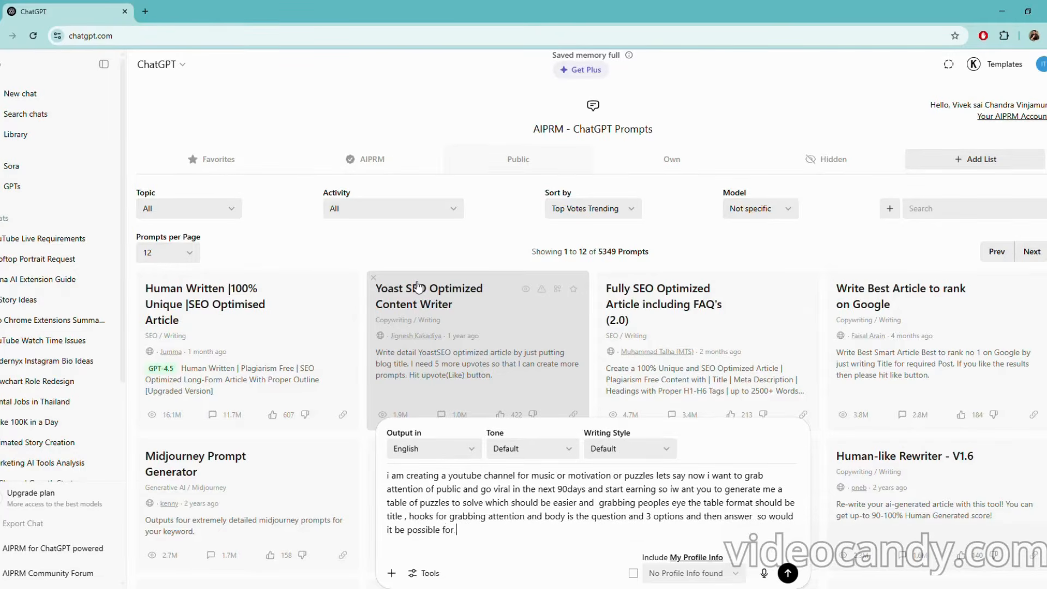
pyautogui.write('you to act as a youtube expere')
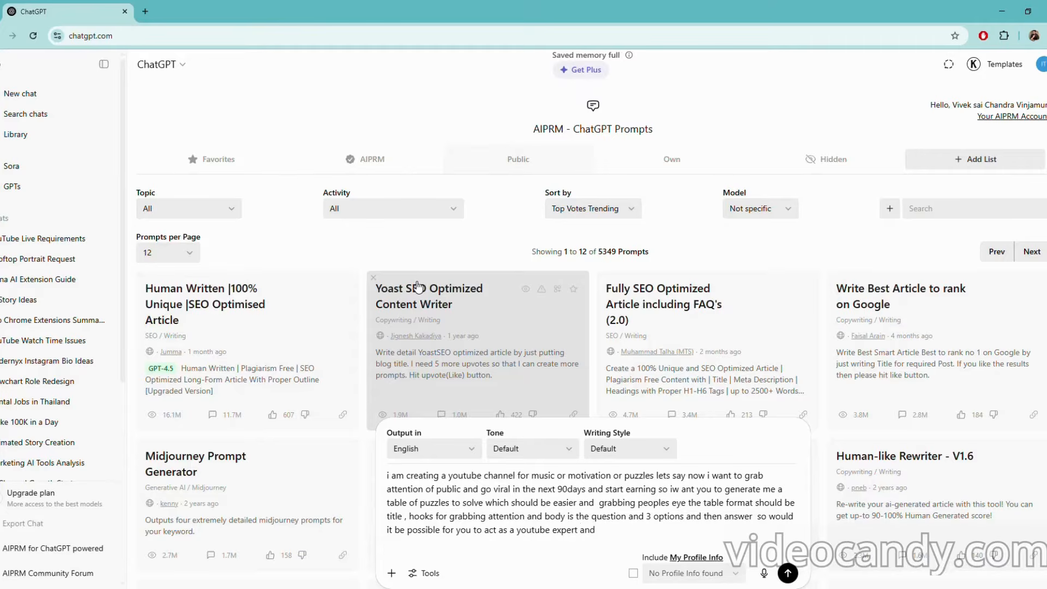
pyautogui.write('generta')
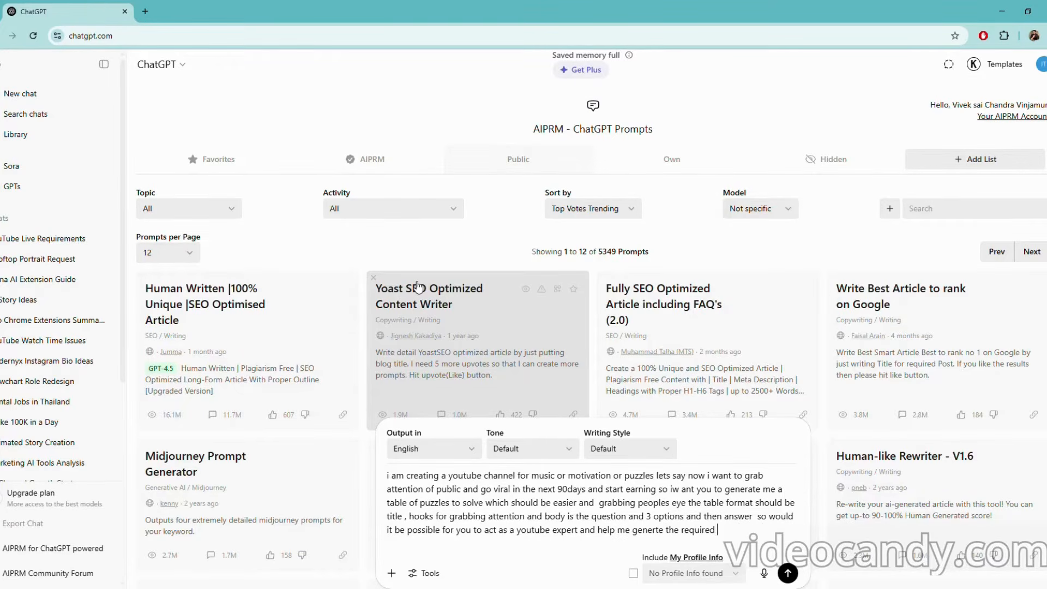
pyautogui.write('for my afceless channel')
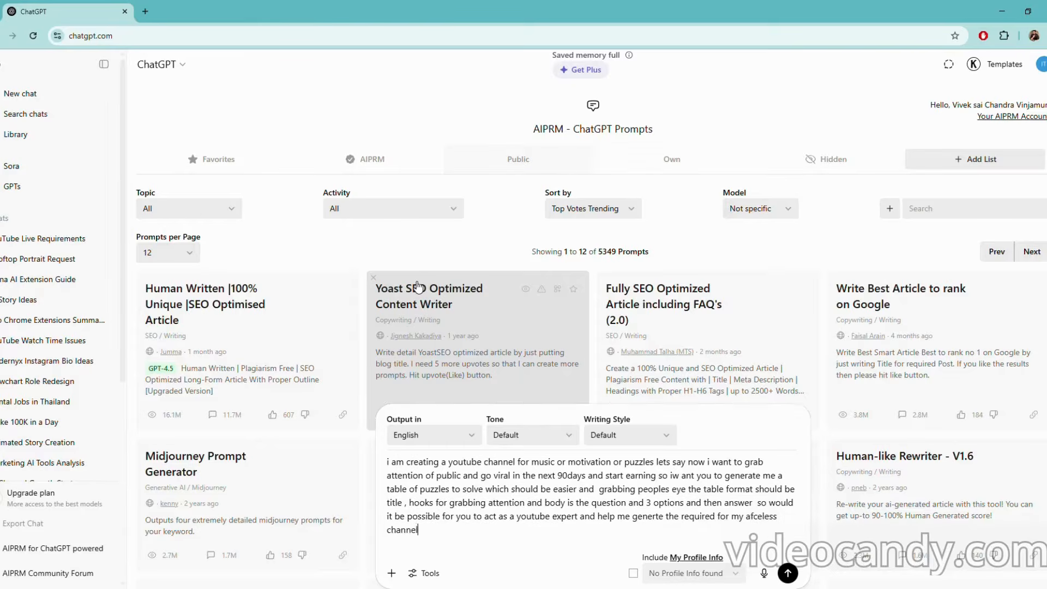
pyautogui.press('Return')
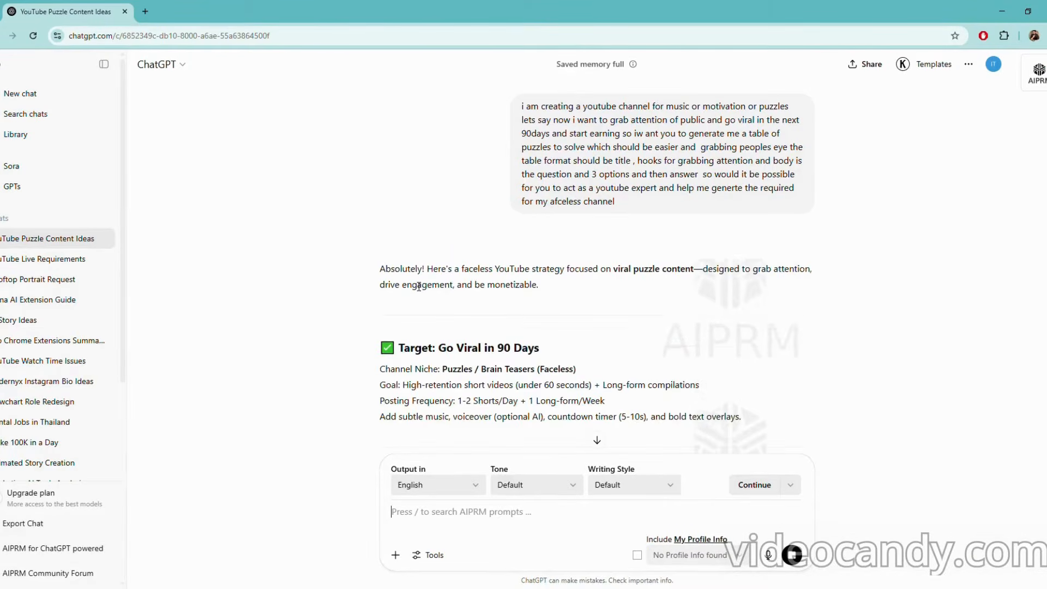
# Examine the generated viral puzzle content table with its titles, hooks, options and answers, plus the tips for going viral
pyautogui.scroll(-3, 521, 344)
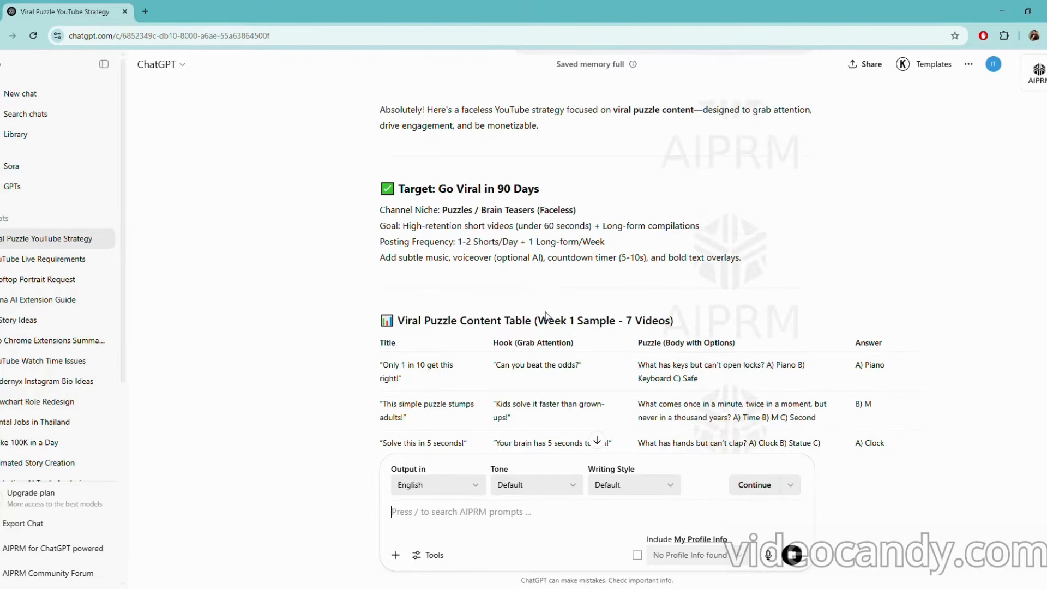
pyautogui.scroll(-2, 564, 315)
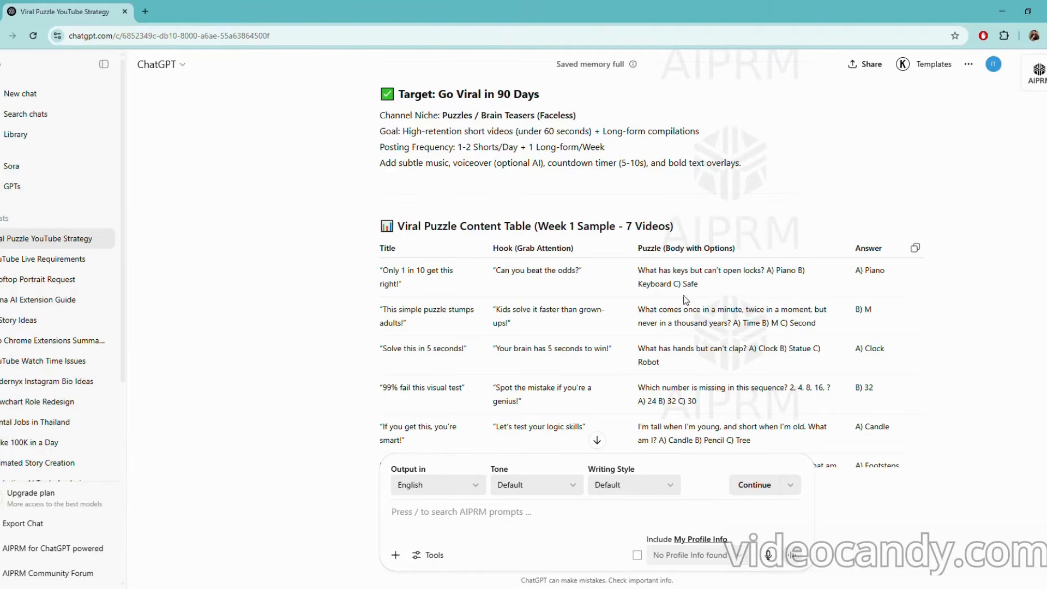
pyautogui.scroll(-5, 648, 288)
pyautogui.scroll(5, 649, 287)
pyautogui.scroll(-8, 648, 288)
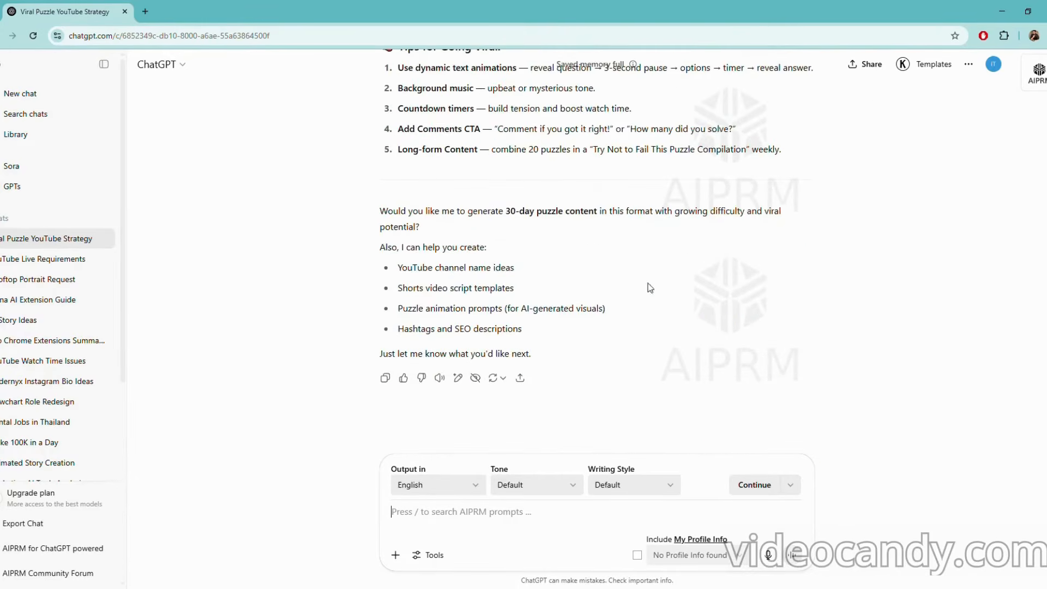
pyautogui.scroll(10, 599, 300)
pyautogui.moveTo(380, 149); pyautogui.dragTo(920, 465)
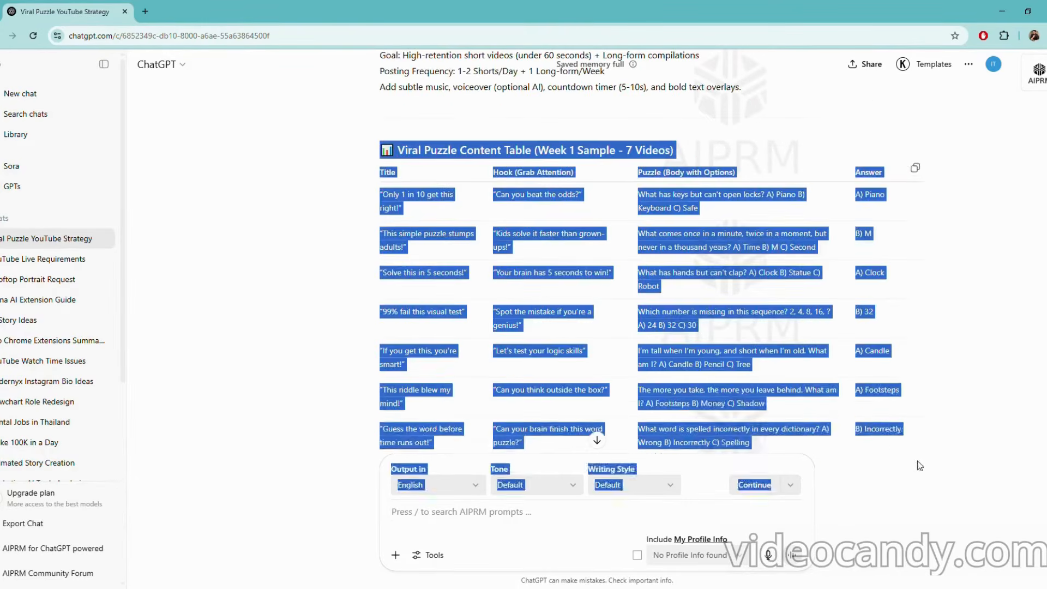
pyautogui.scroll(-7, 790, 345)
pyautogui.click(925, 290)
# Switch to the whirlways mobile video in Canva and add the 0:01 ElevenLabs voice clip from the uploaded audio
pyautogui.click(145, 12)
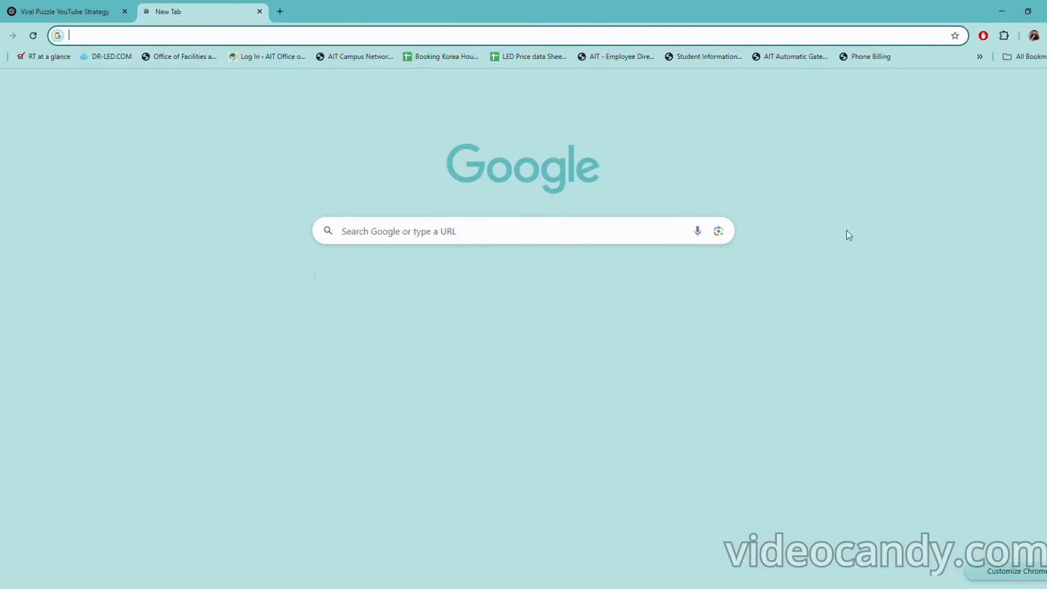
pyautogui.click(259, 12)
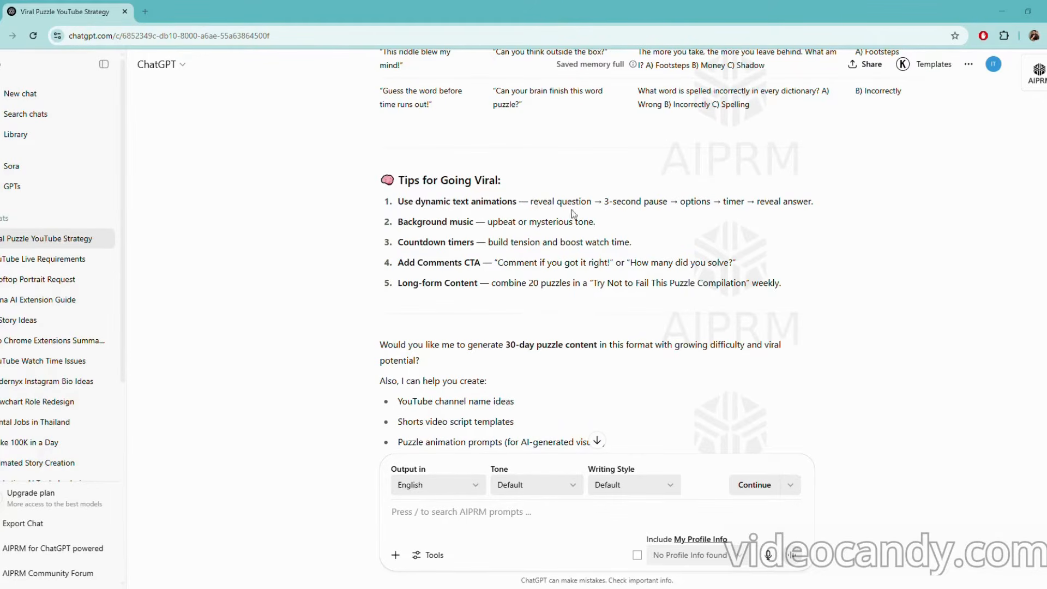
pyautogui.click(145, 12)
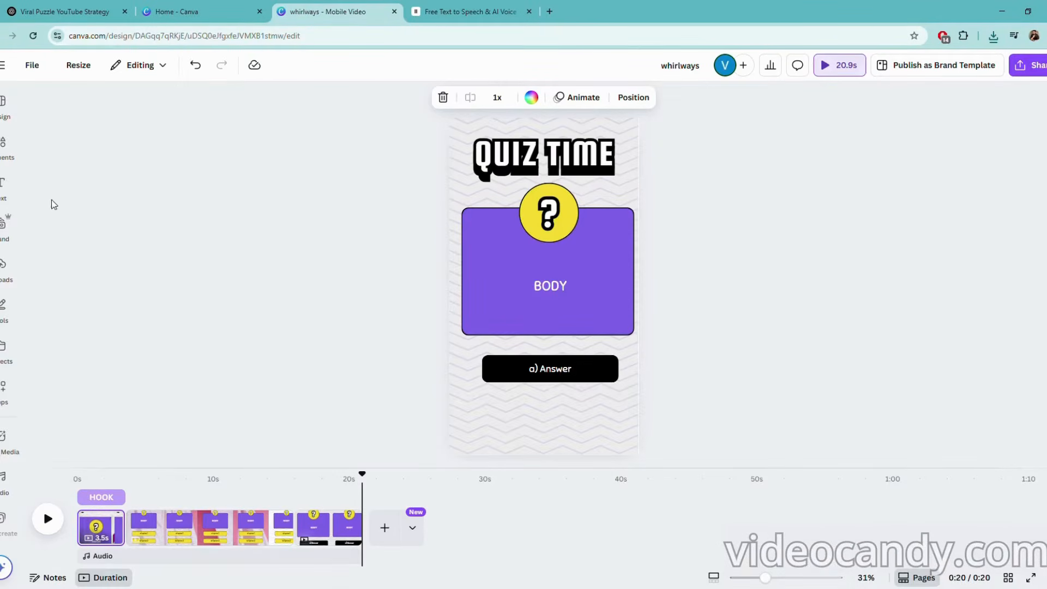
pyautogui.click(4, 266)
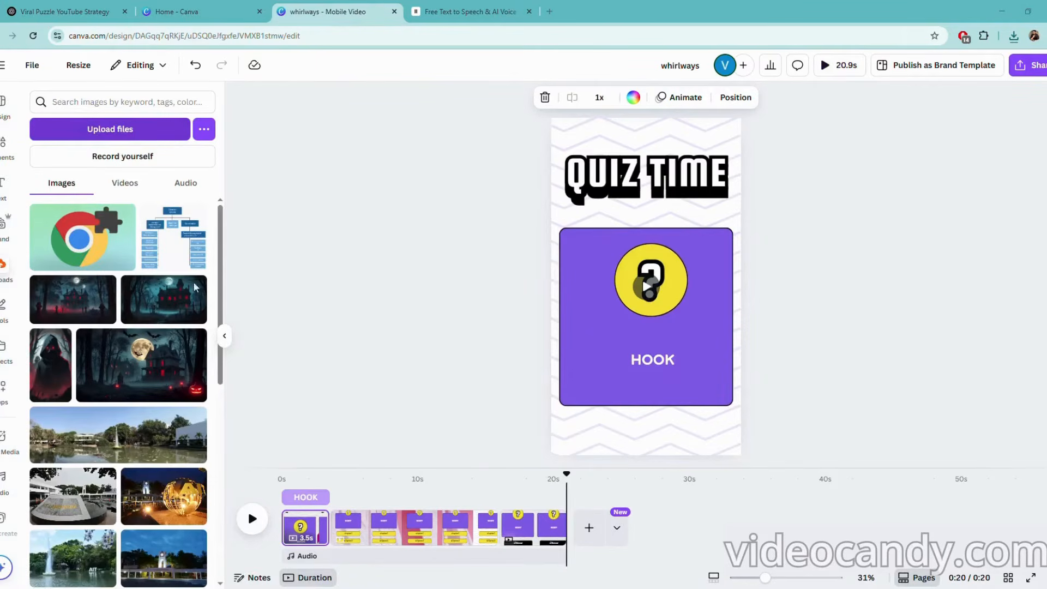
pyautogui.click(429, 289)
pyautogui.scroll(-4, 131, 376)
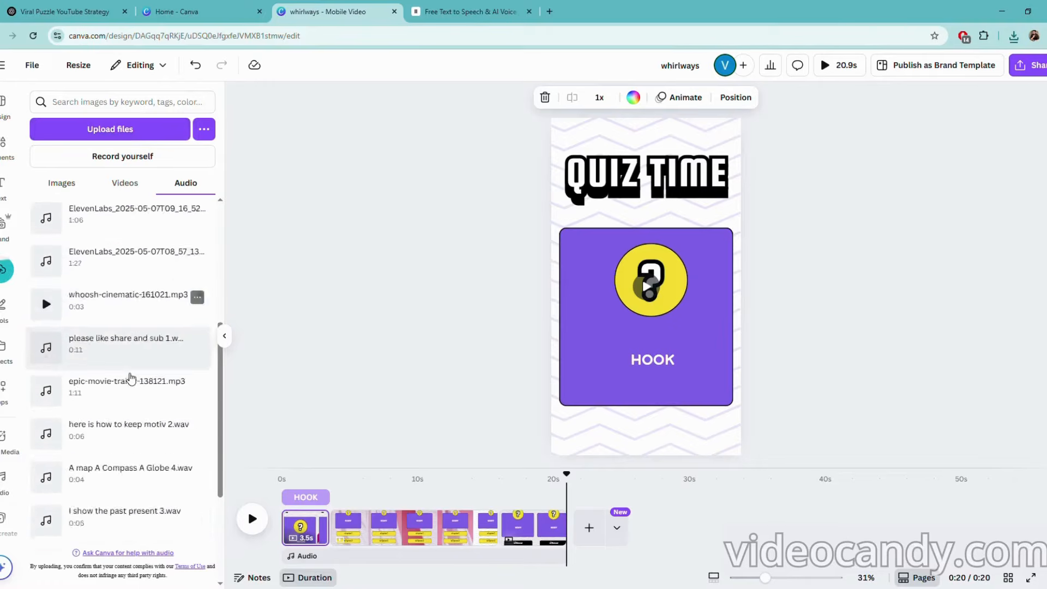
pyautogui.scroll(5, 131, 378)
pyautogui.click(133, 273)
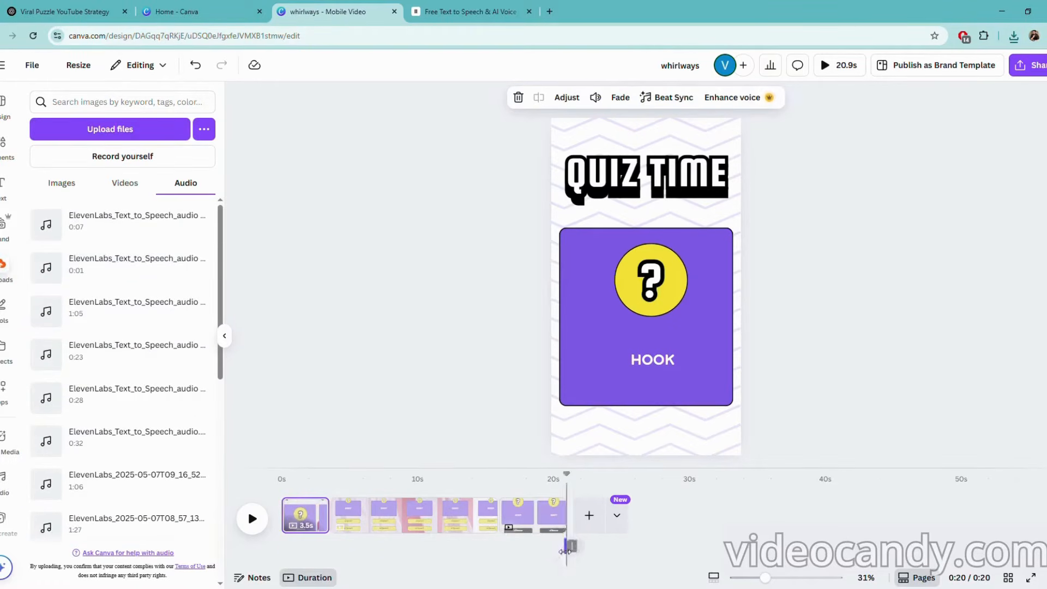
# Place the short voice clip under the hook page, starting about 1 s in, and play the video
pyautogui.moveTo(558, 547); pyautogui.dragTo(290, 546)
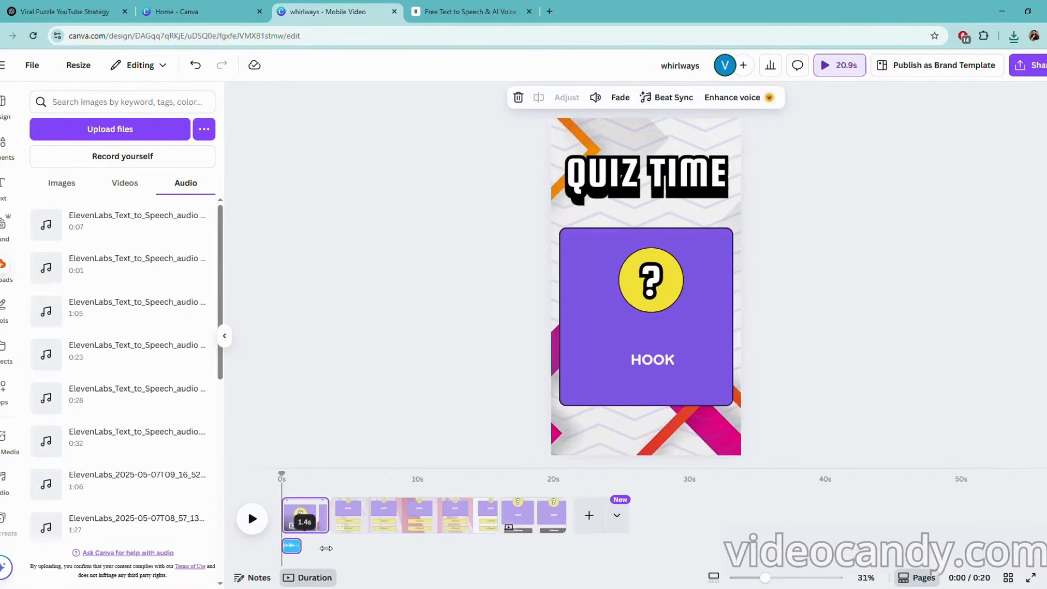
pyautogui.click(310, 549)
pyautogui.moveTo(296, 548); pyautogui.dragTo(310, 550)
pyautogui.click(252, 532)
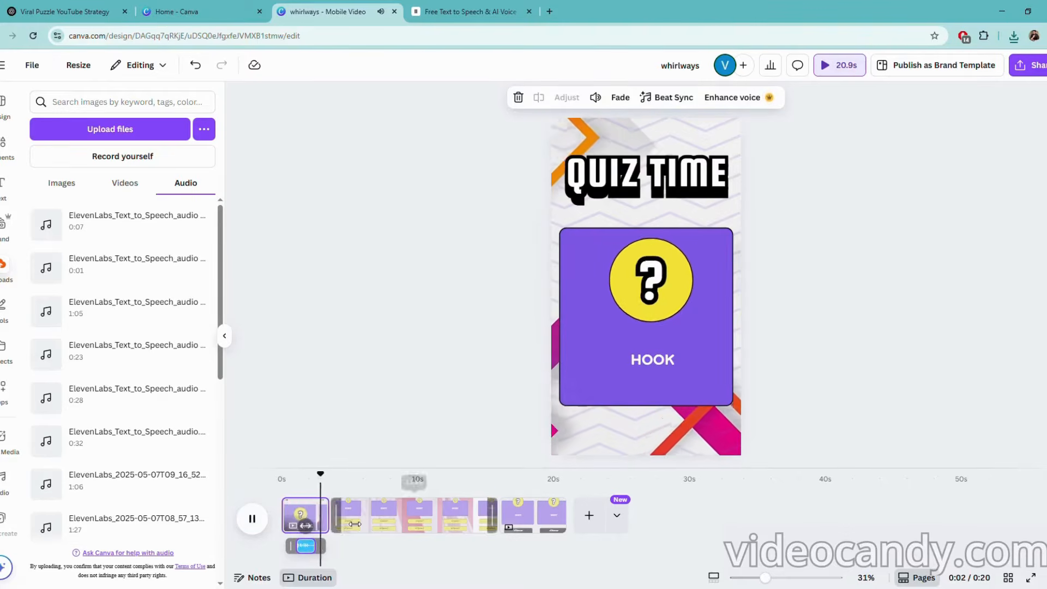
pyautogui.click(349, 513)
pyautogui.click(121, 247)
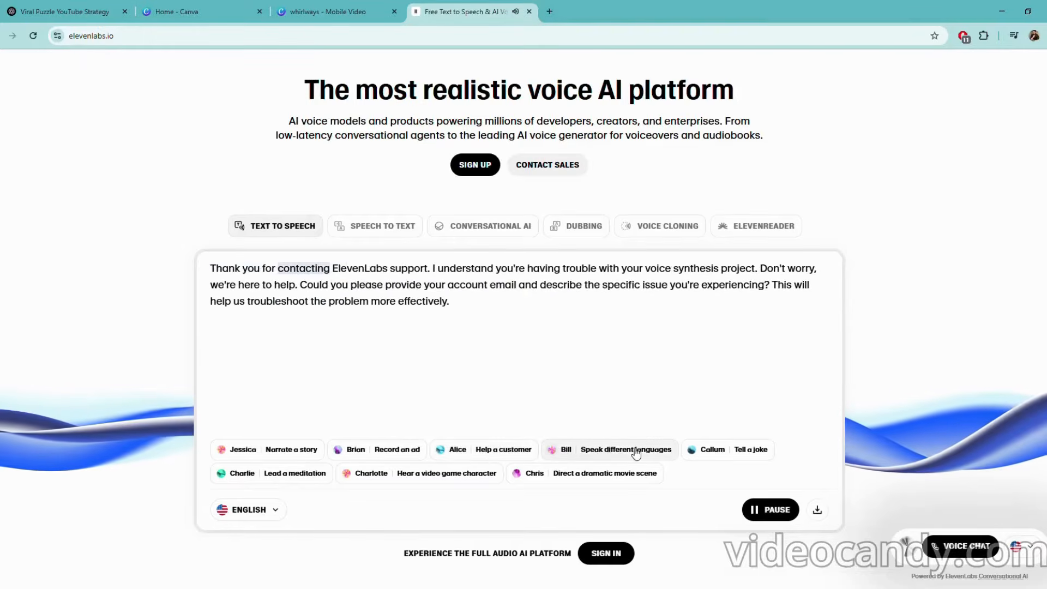
# Switch to ElevenLabs and preview the Bill, Callum, Chris, Charlotte, Jessica and Charlie sample voices
pyautogui.click(637, 452)
pyautogui.click(706, 449)
pyautogui.click(565, 473)
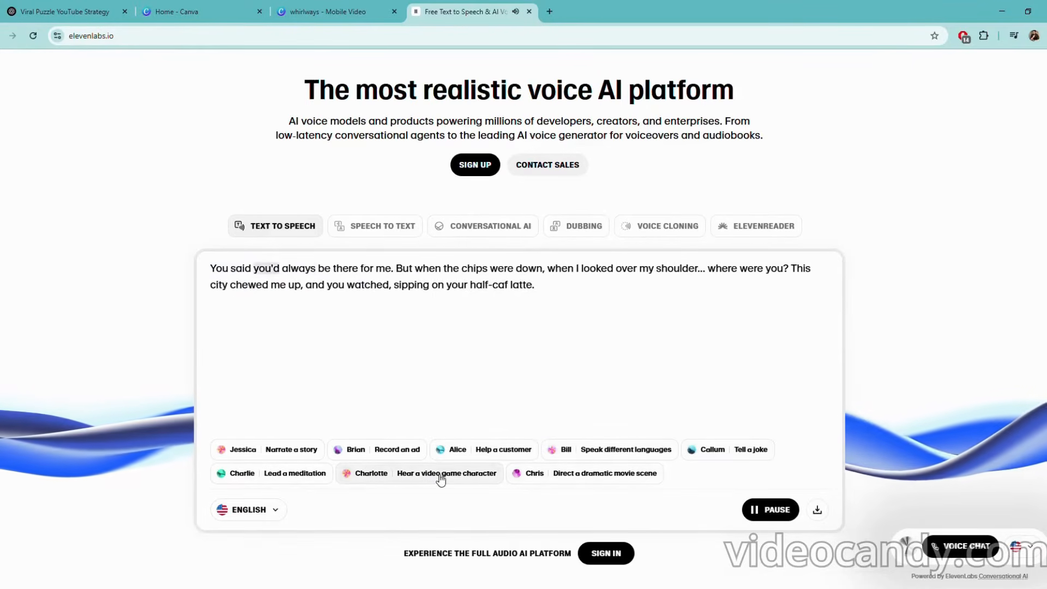
pyautogui.click(444, 473)
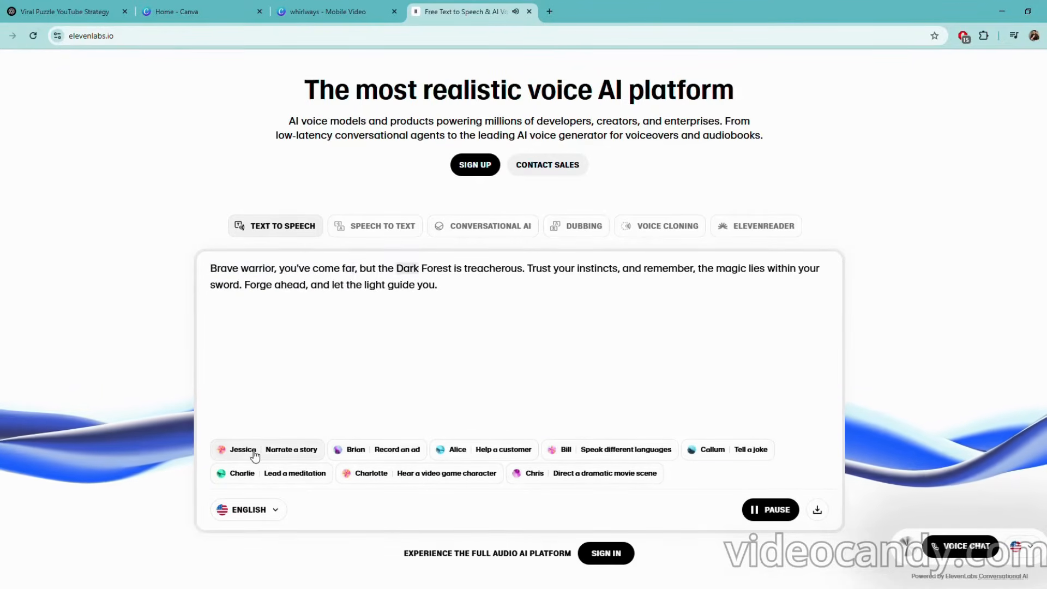
pyautogui.click(223, 448)
pyautogui.click(270, 475)
pyautogui.click(421, 473)
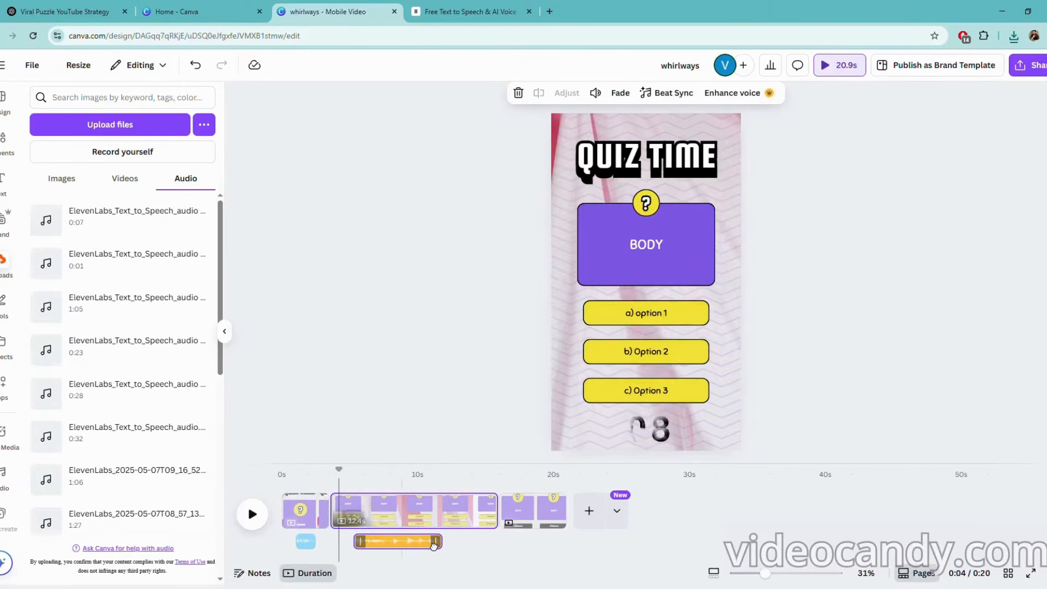
# Align the 6.5 s voice clip with the start of the page with three options, and add a second copy directly after it
pyautogui.moveTo(436, 542); pyautogui.dragTo(401, 533)
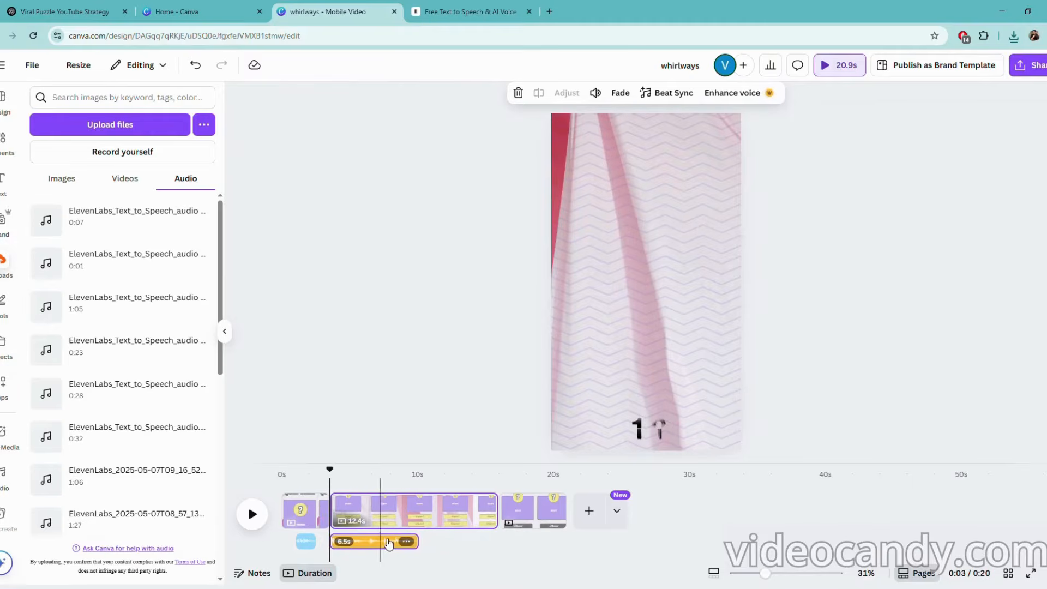
pyautogui.rightClick(386, 540)
pyautogui.click(525, 567)
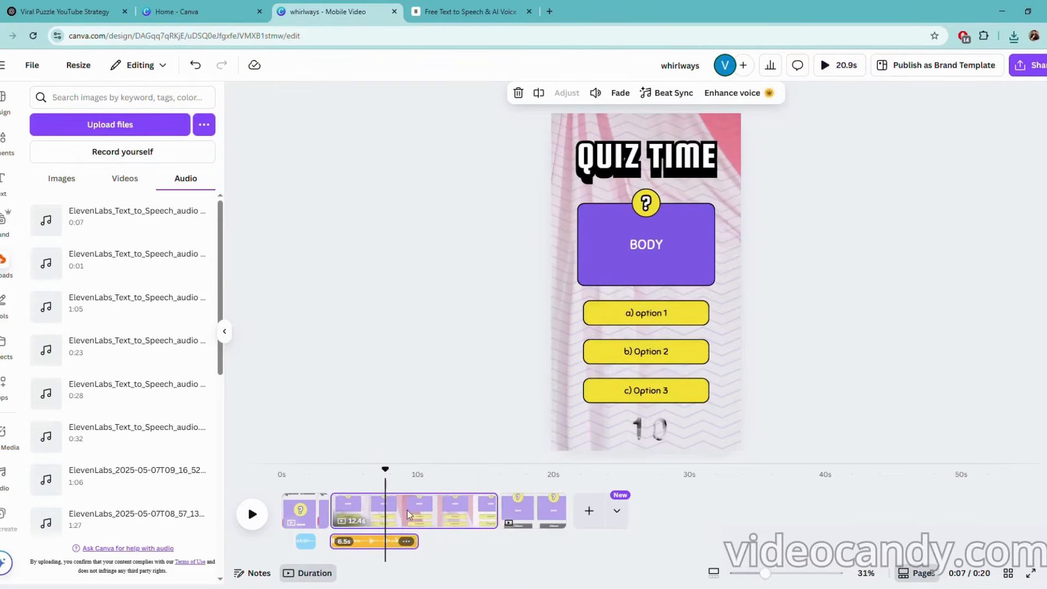
pyautogui.click(445, 542)
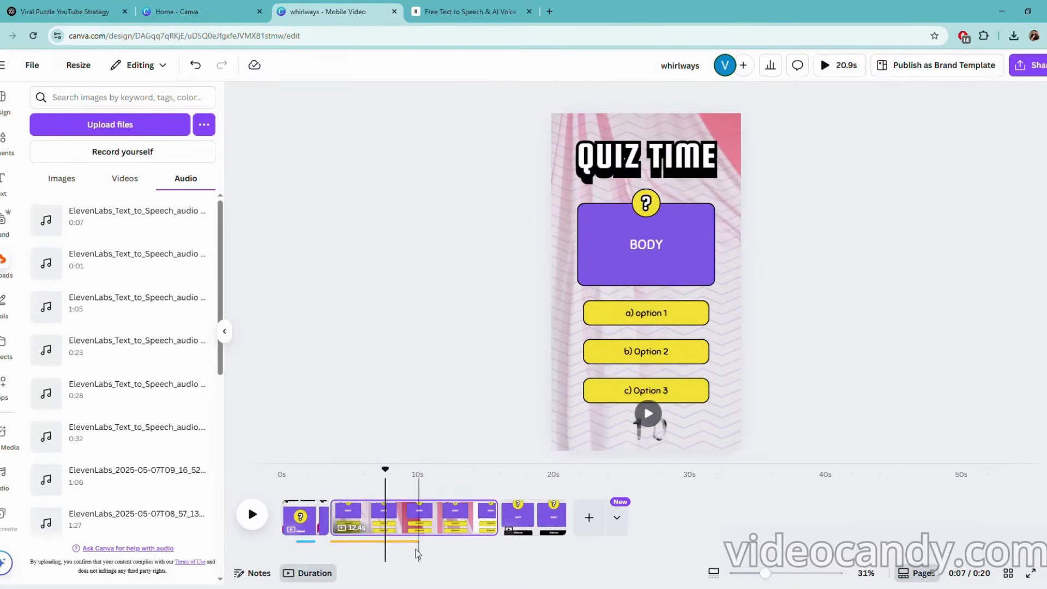
pyautogui.moveTo(150, 226); pyautogui.dragTo(541, 555)
pyautogui.click(535, 509)
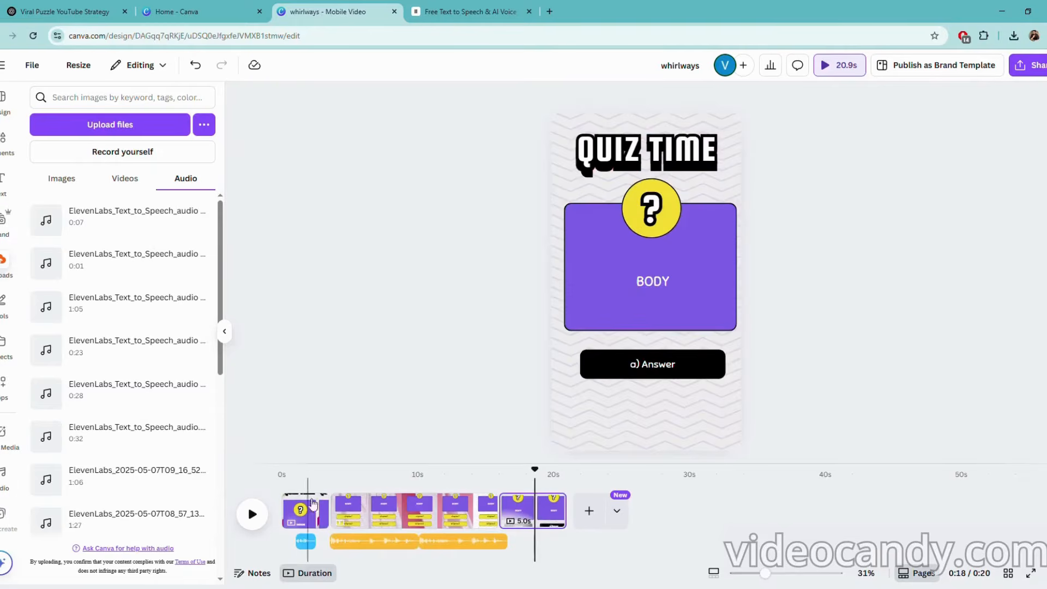
# Play the quiz video from 0.0 s to review the voice clips against the pages
pyautogui.click(356, 475)
pyautogui.moveTo(316, 479); pyautogui.dragTo(281, 480)
pyautogui.click(373, 541)
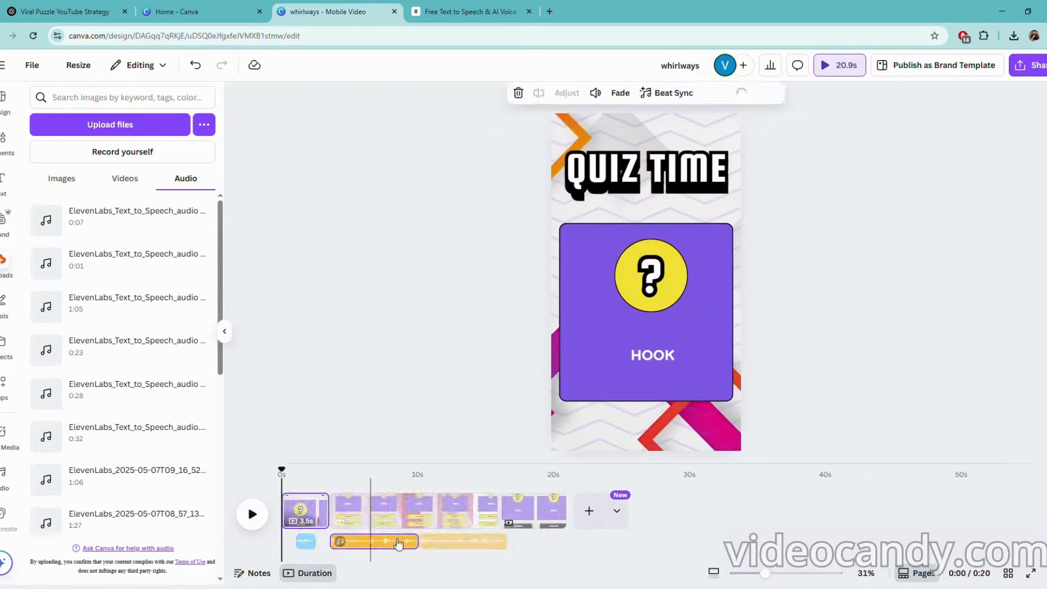
pyautogui.click(461, 542)
pyautogui.moveTo(460, 473); pyautogui.dragTo(175, 483)
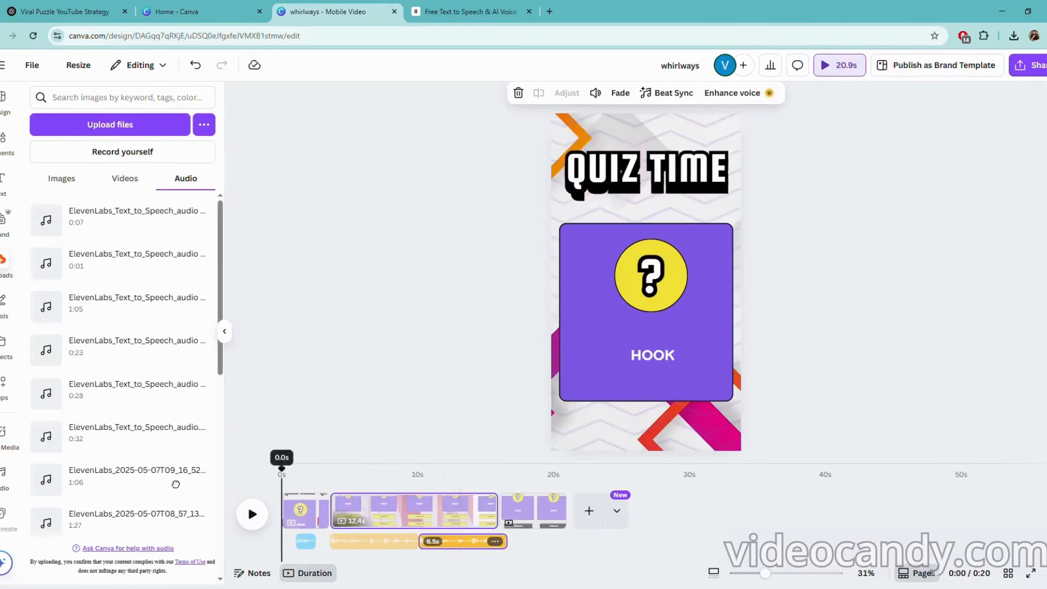
pyautogui.click(252, 515)
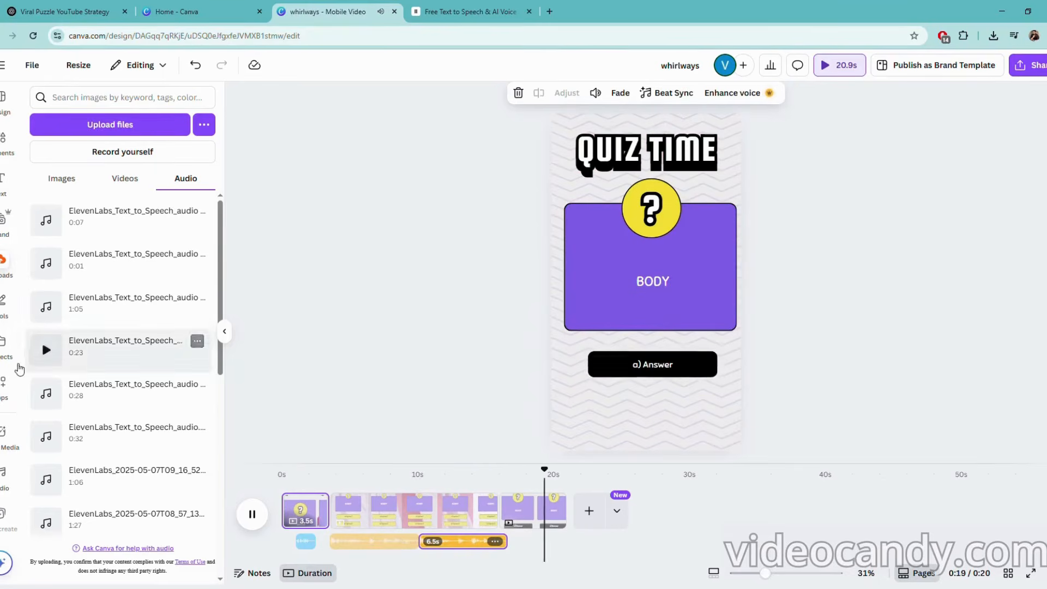
# Search the apps for "bulk create" and open the Bulk create app for the quiz video
pyautogui.click(107, 98)
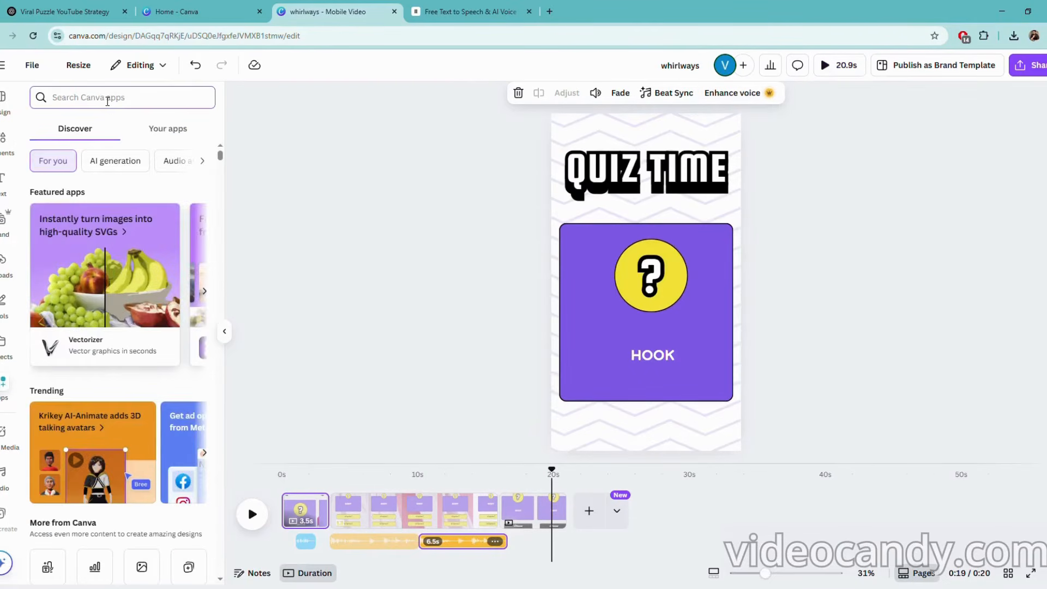
pyautogui.write('bulk create')
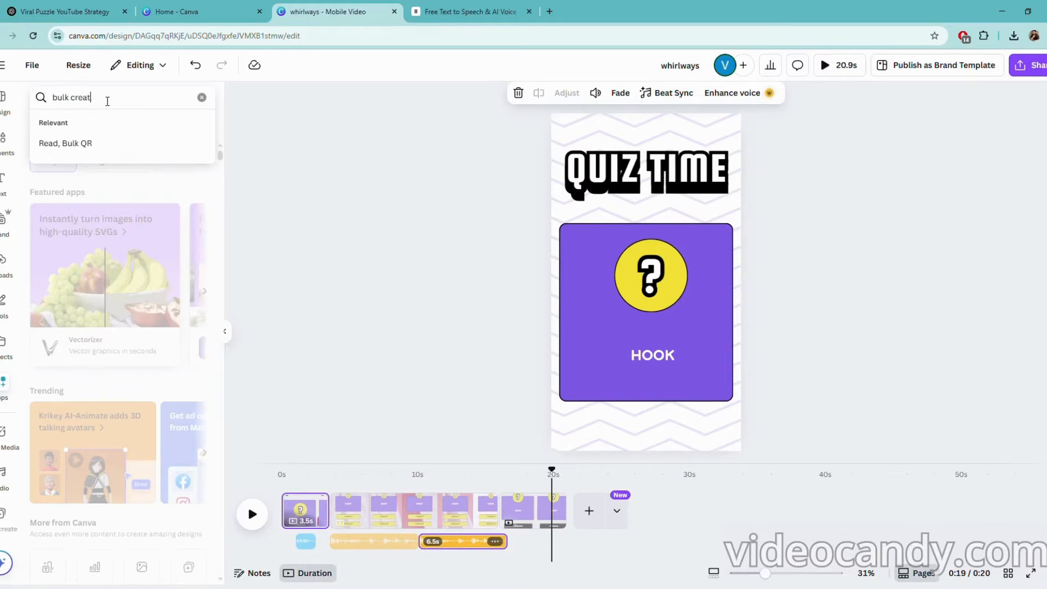
pyautogui.press('Return')
pyautogui.click(56, 163)
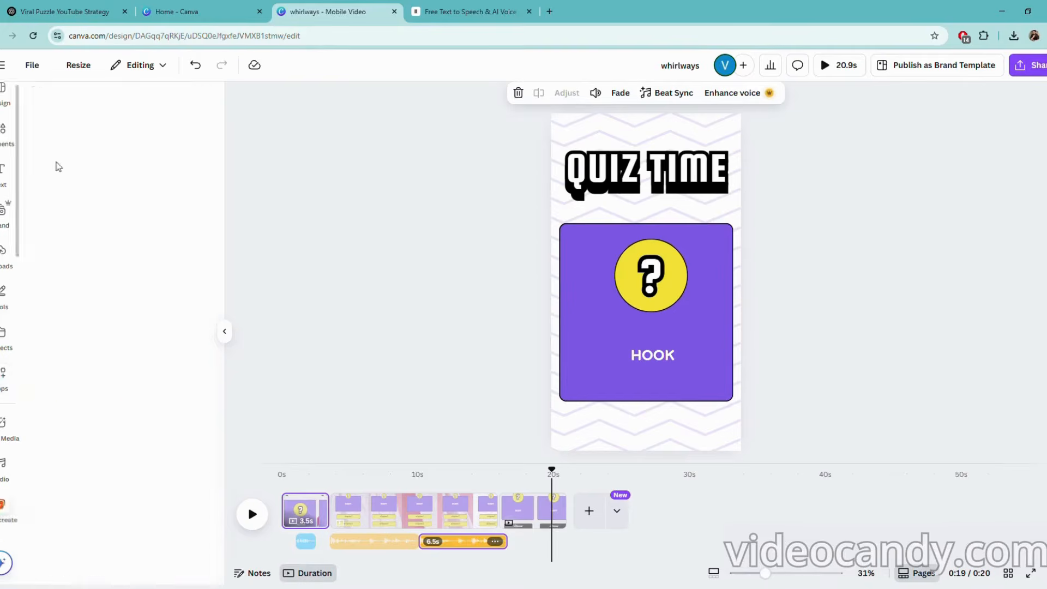
pyautogui.click(123, 218)
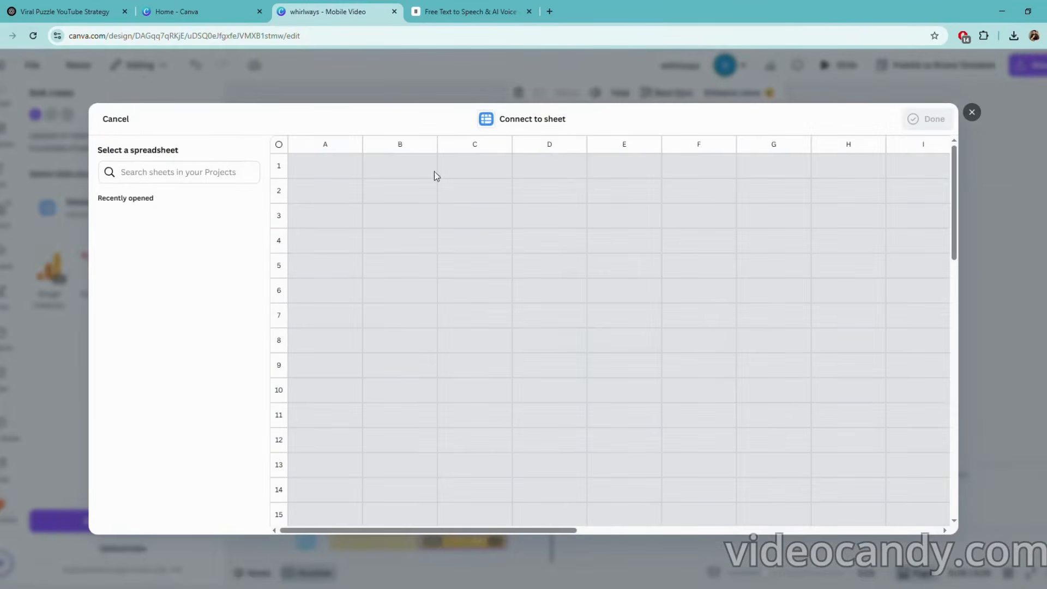
pyautogui.scroll(-12, 418, 347)
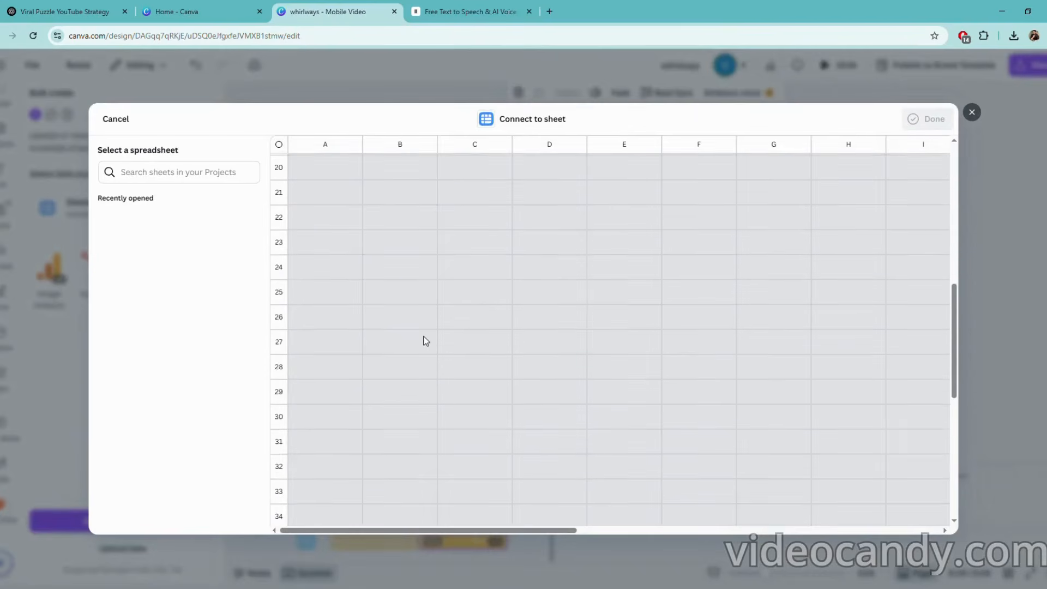
pyautogui.scroll(12, 423, 341)
pyautogui.click(216, 174)
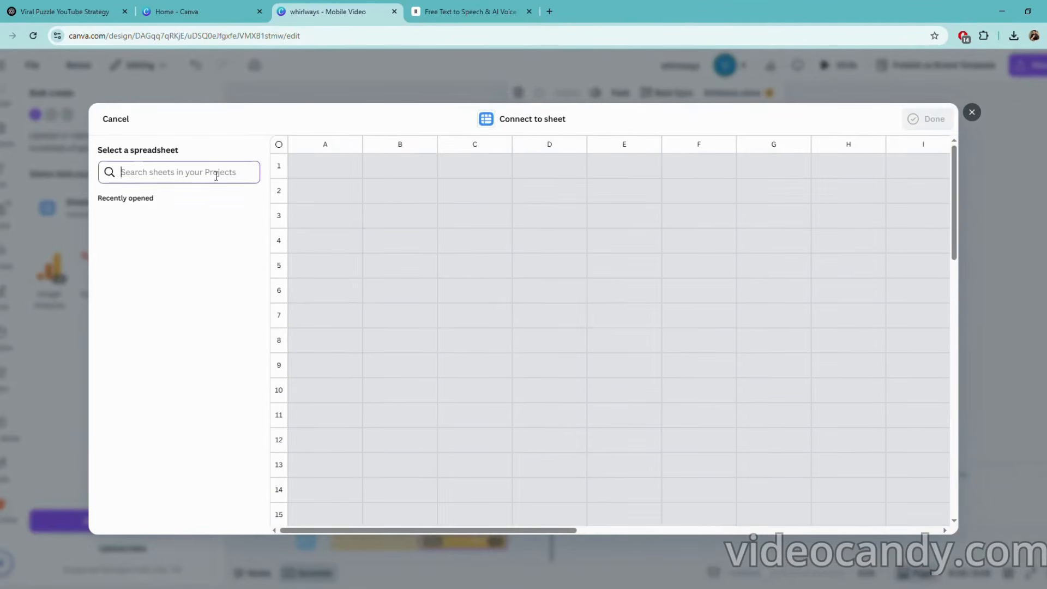
pyautogui.click(972, 112)
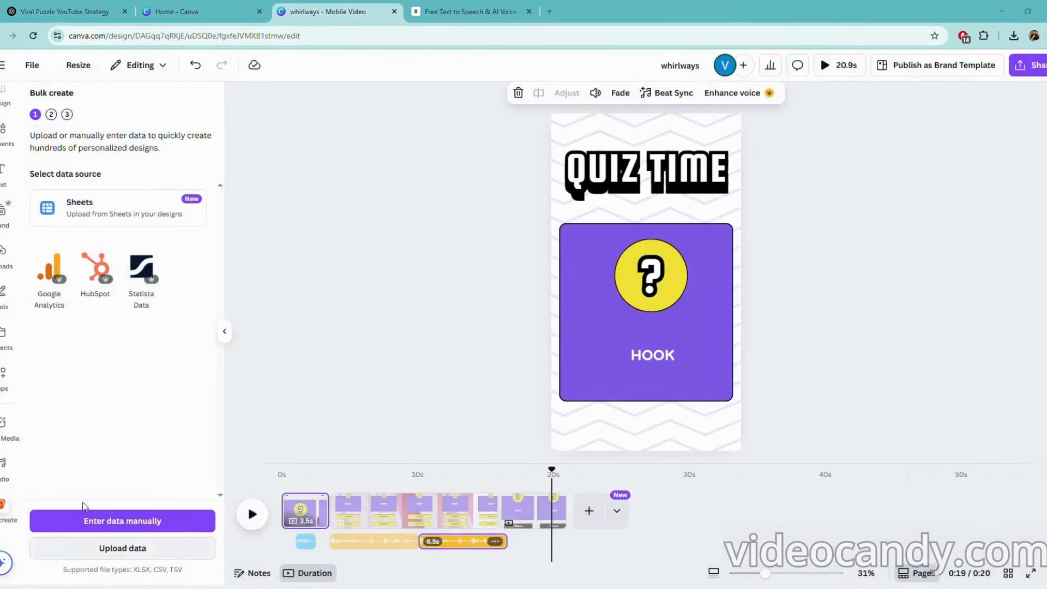
# Connect the HOOK text on the first page to the Hook data field
pyautogui.click(698, 323)
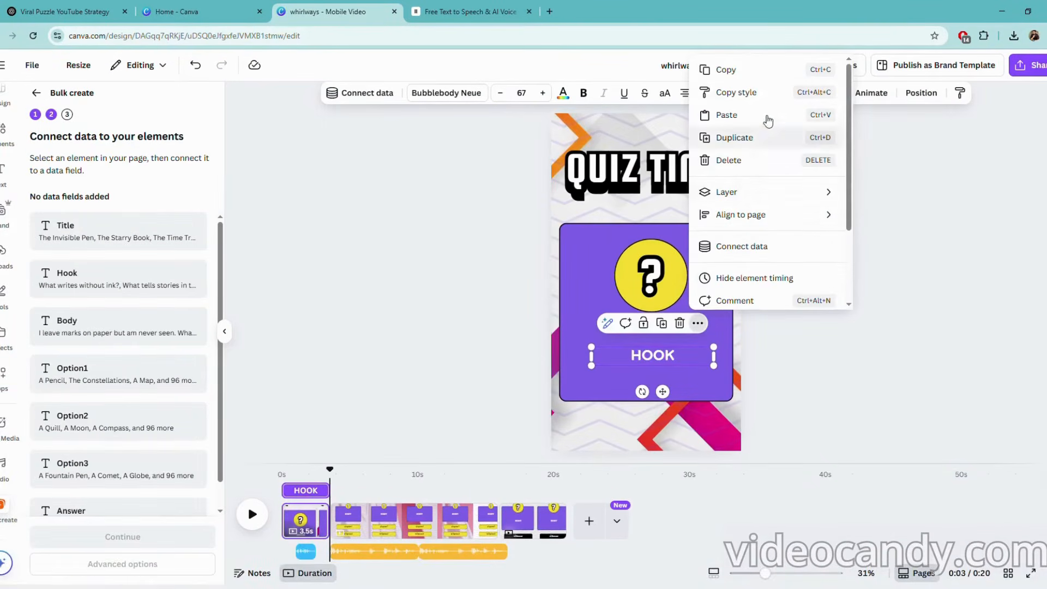
pyautogui.click(774, 251)
pyautogui.click(746, 153)
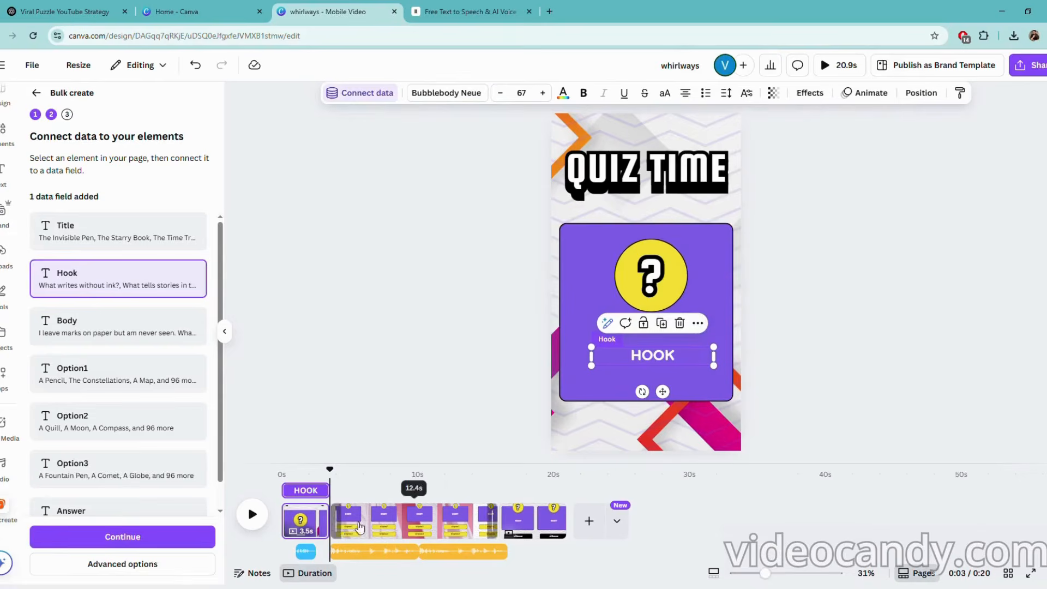
# Connect the BODY text on the page with three options to the Body data field
pyautogui.click(376, 523)
pyautogui.click(649, 245)
pyautogui.click(682, 216)
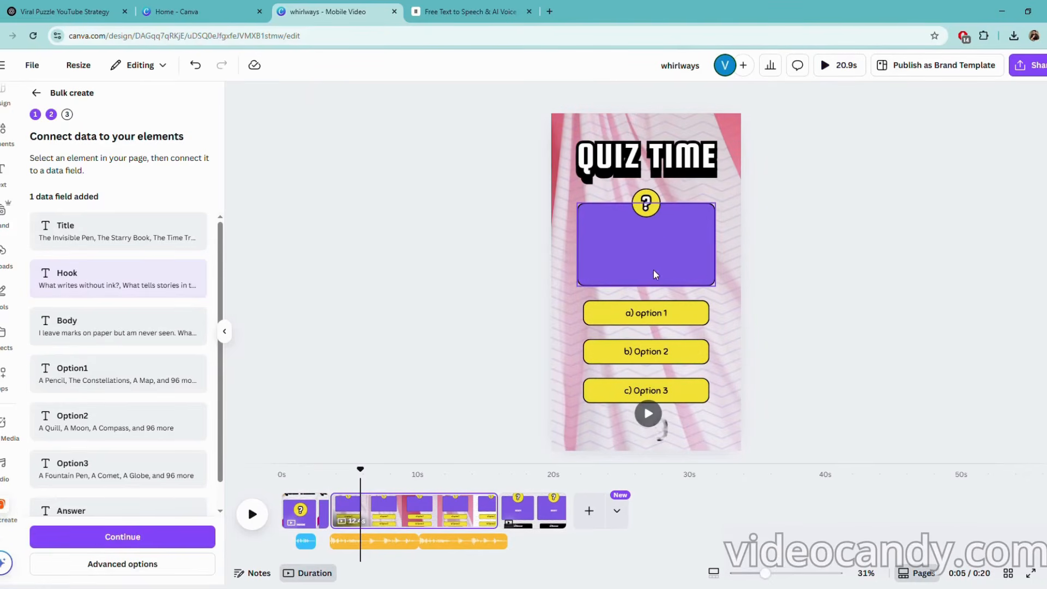
pyautogui.hotkey('ctrl', 'z')
pyautogui.click(691, 214)
pyautogui.click(725, 419)
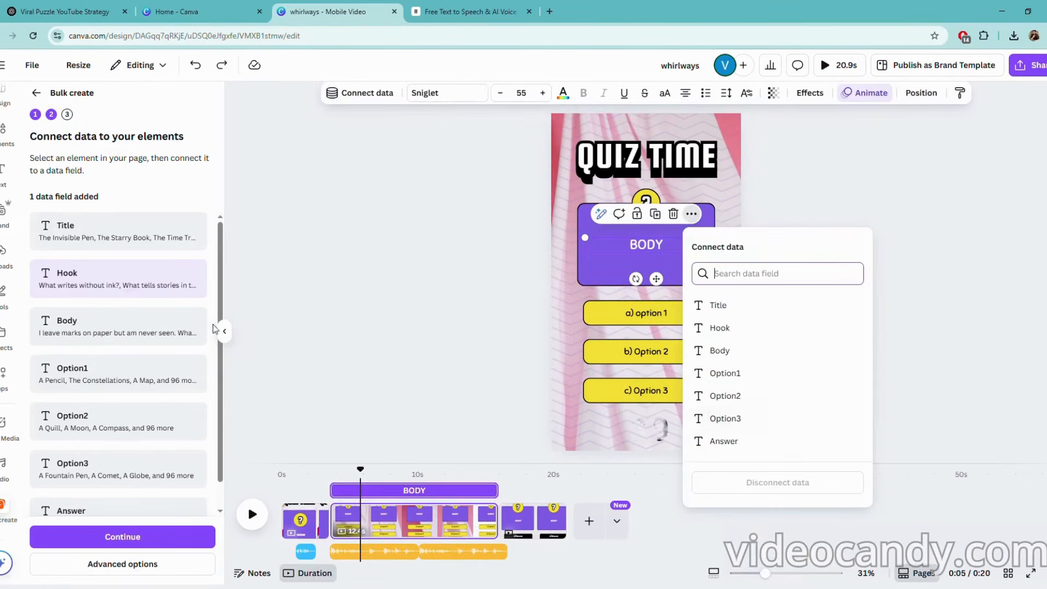
pyautogui.click(728, 351)
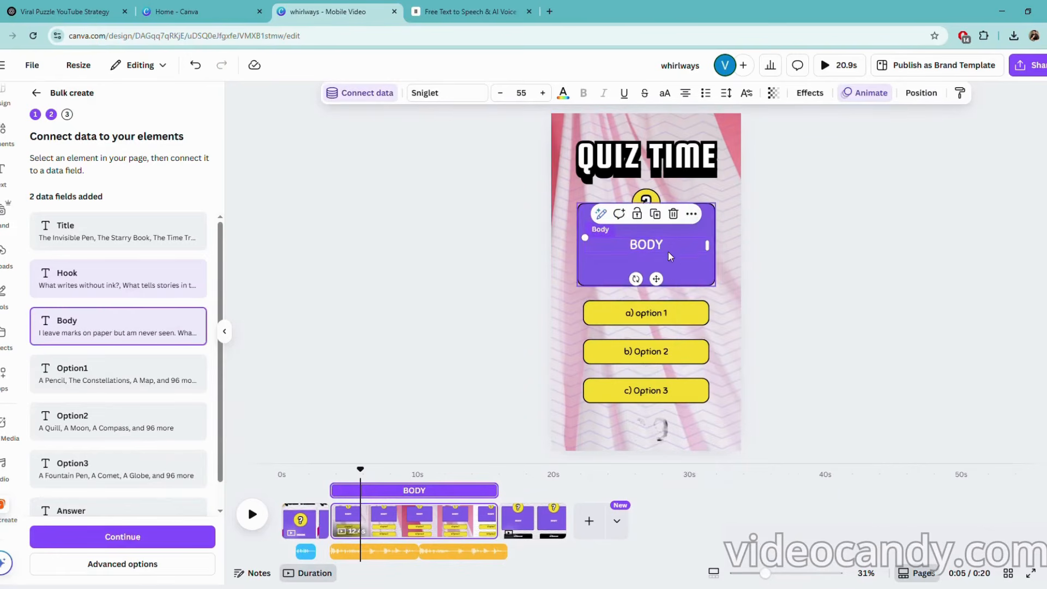
# Connect the "a) option 1" text inside the first yellow box to the Option1 data field
pyautogui.click(664, 313)
pyautogui.click(665, 315)
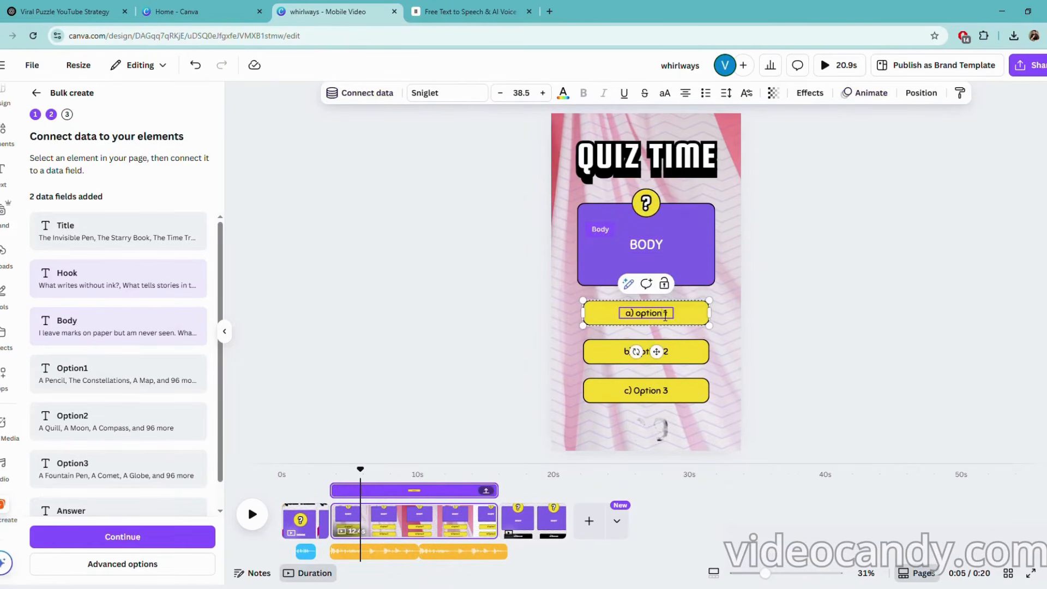
pyautogui.keyDown('shift'); pyautogui.click(681, 306); pyautogui.keyUp('shift')
pyautogui.click(698, 277)
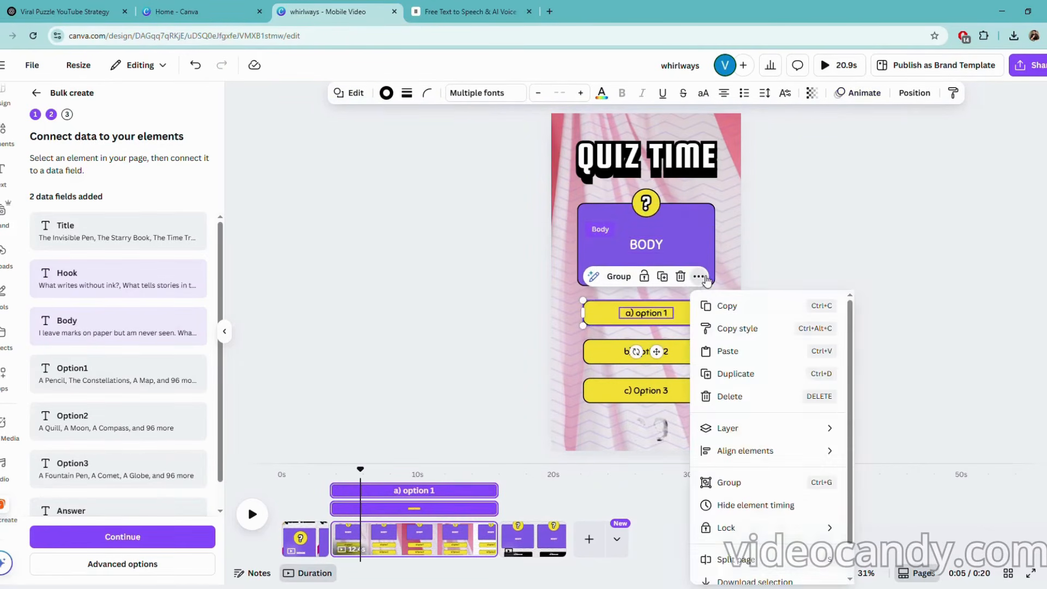
pyautogui.click(706, 502)
pyautogui.click(690, 284)
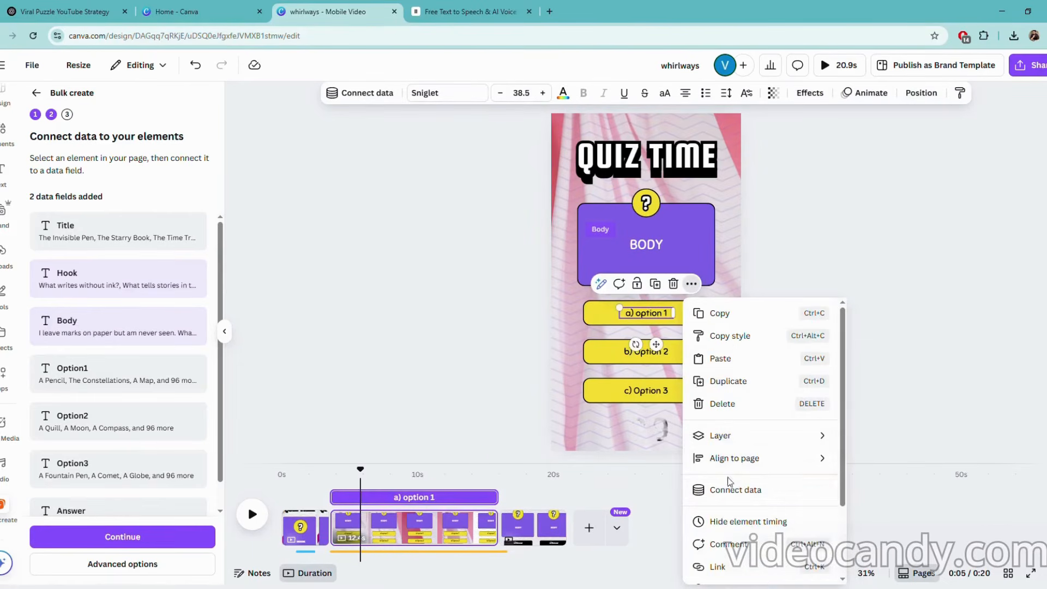
pyautogui.click(725, 489)
pyautogui.click(730, 443)
# Connect the "b) Option 2" text inside the second yellow box to the Option2 data field
pyautogui.click(666, 353)
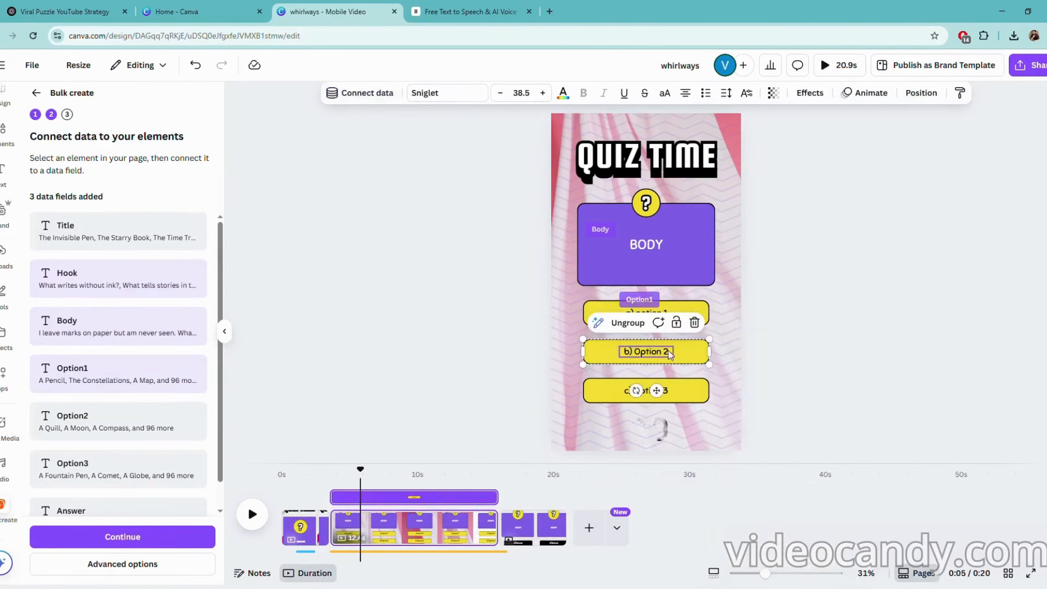
pyautogui.click(669, 353)
pyautogui.click(690, 324)
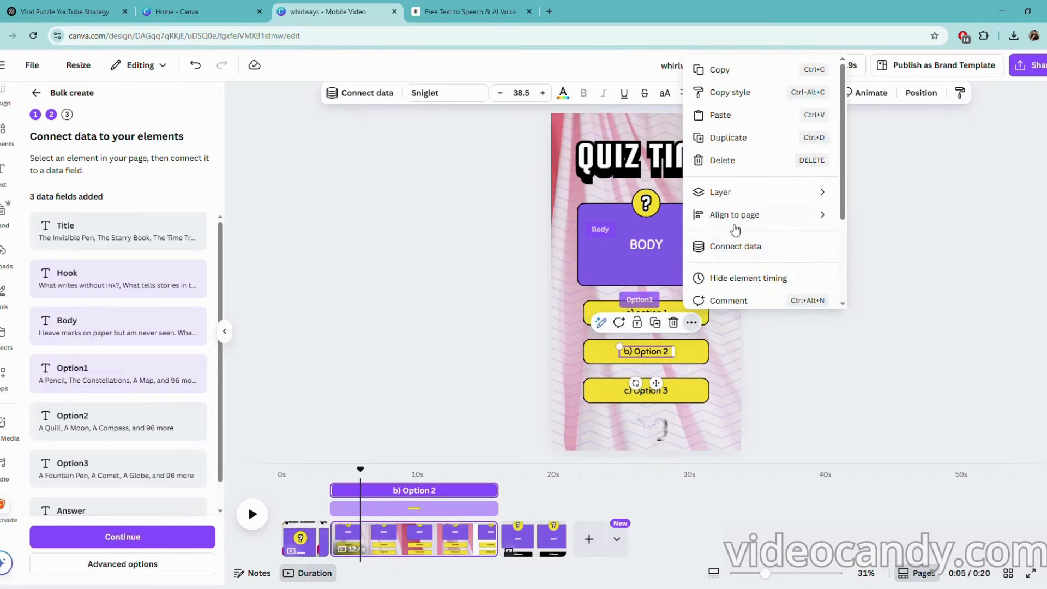
pyautogui.click(725, 243)
pyautogui.click(742, 225)
# Connect the "c) Option 3" text to the Option3 field and the last page's "a) Answer" text to the Answer field
pyautogui.click(675, 392)
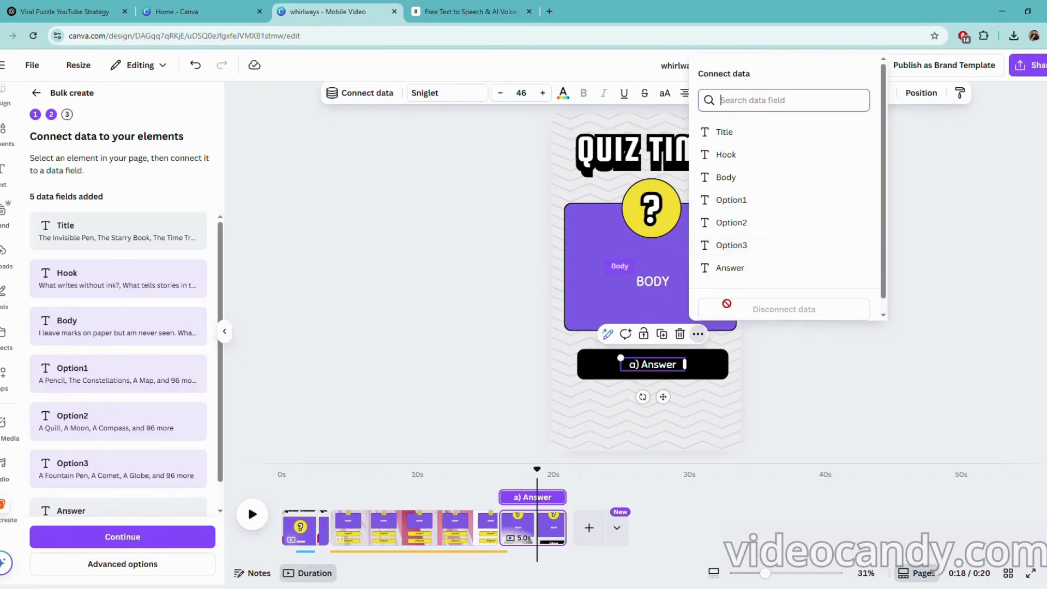
pyautogui.click(728, 267)
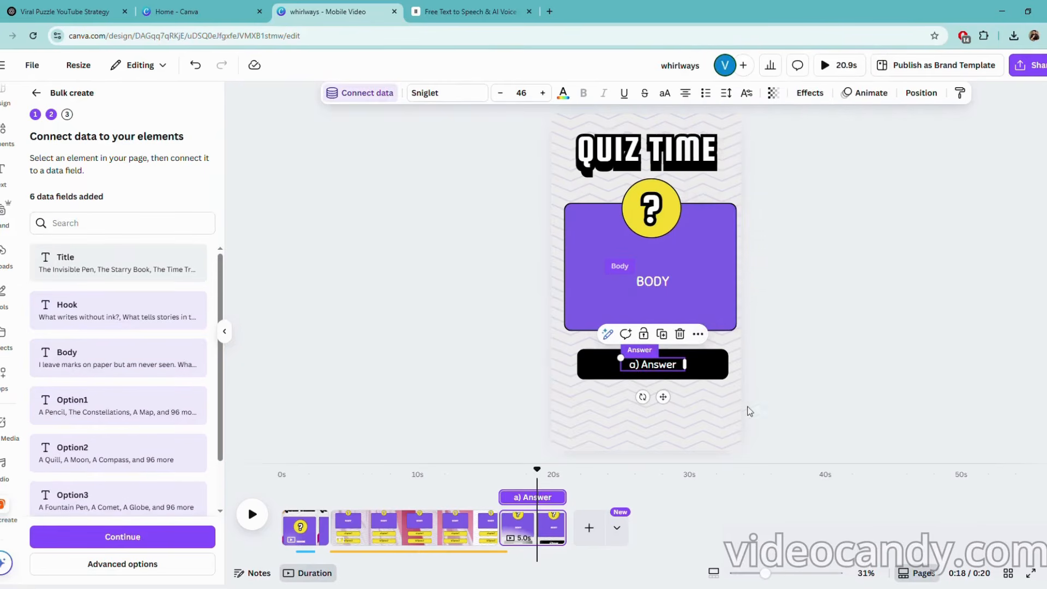
pyautogui.click(490, 419)
# Continue with the connected fields and generate 99 designs from all data rows
pyautogui.scroll(-2, 121, 449)
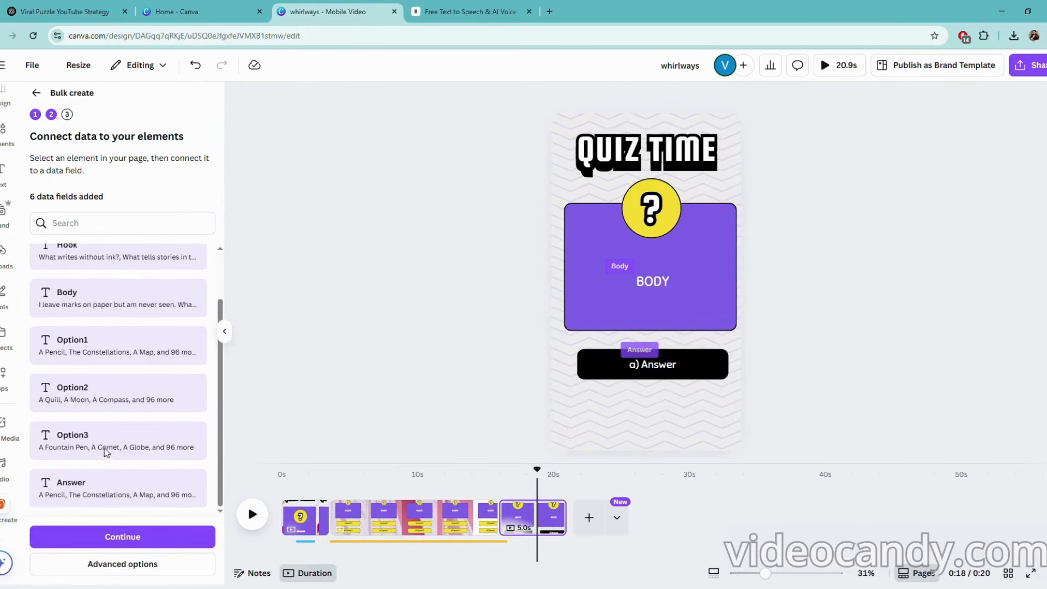
pyautogui.click(139, 538)
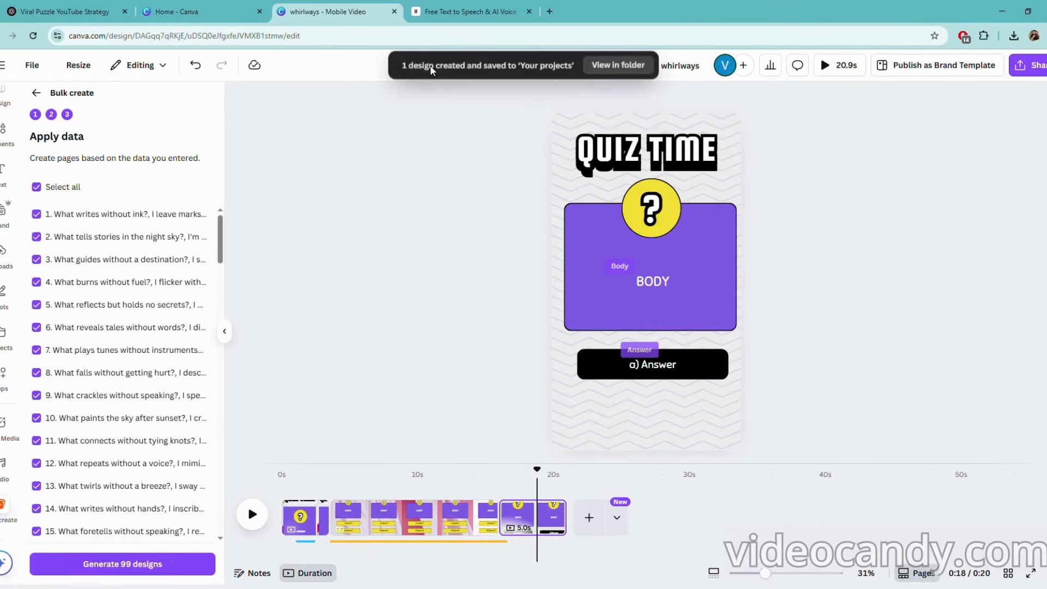
# Open the generated "(Bulk 1) whirlways" design from the projects folder and play it from the start
pyautogui.click(602, 66)
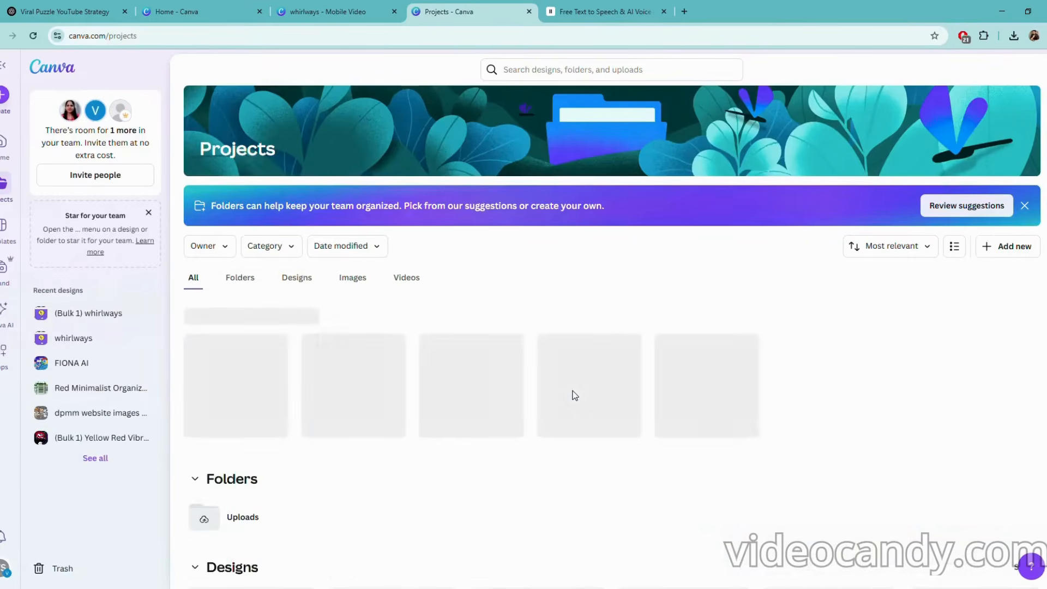
pyautogui.click(247, 376)
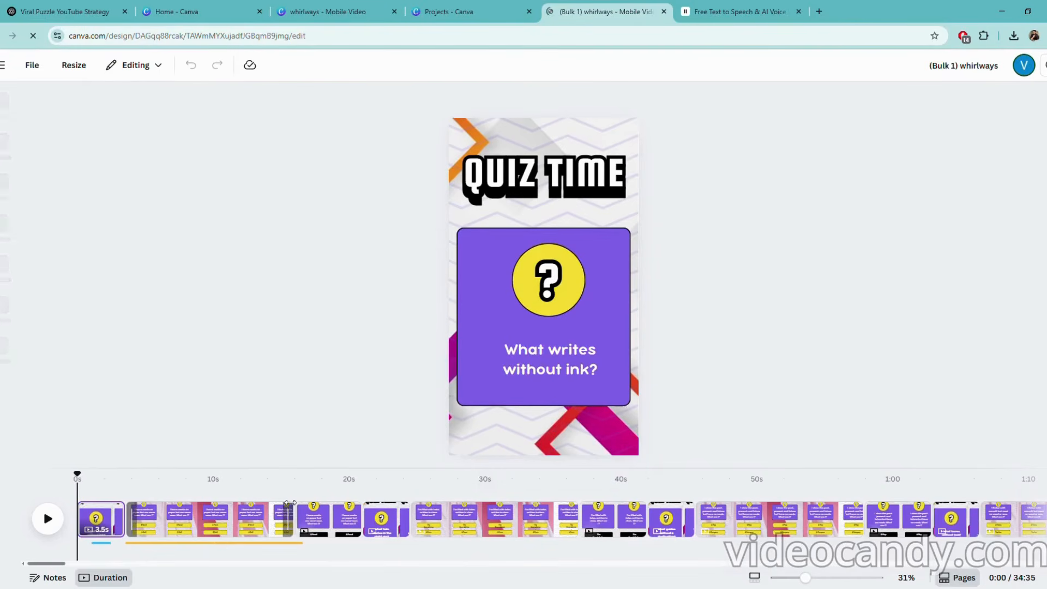
pyautogui.click(47, 521)
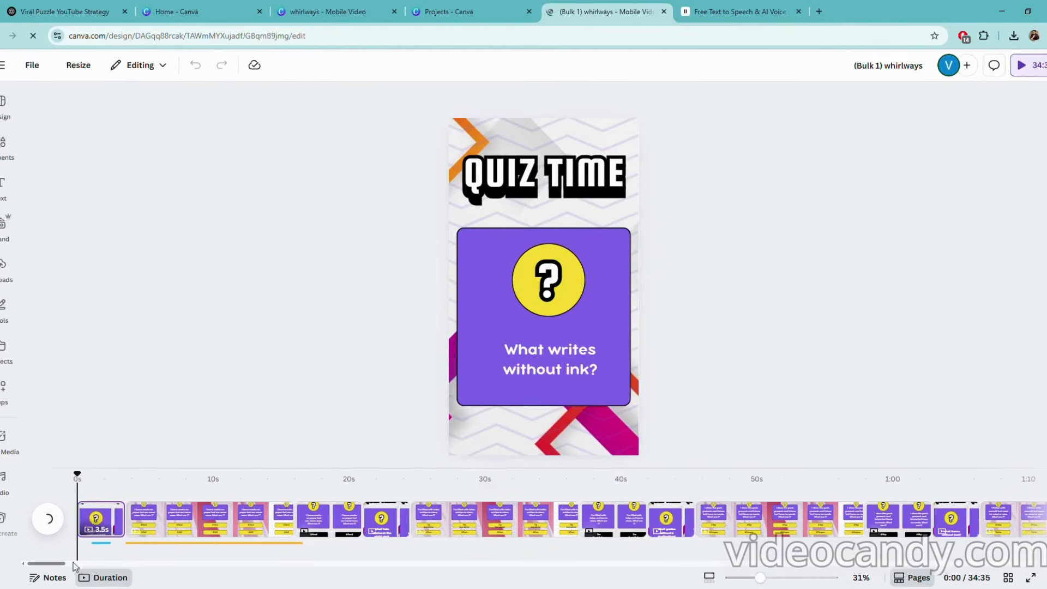